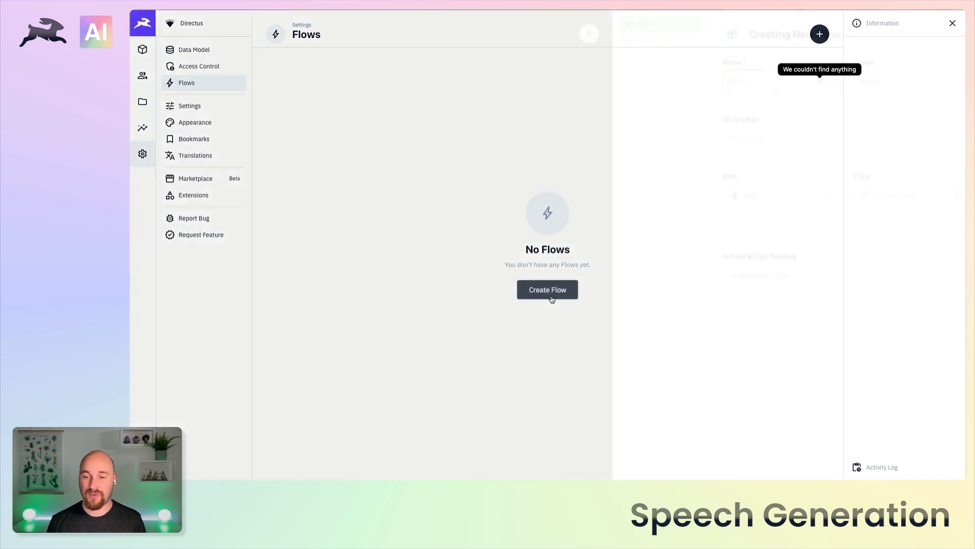
Step: Name the new flow "Generate audio" and proceed to its trigger setup
{"action": "type", "text": "Gener"}
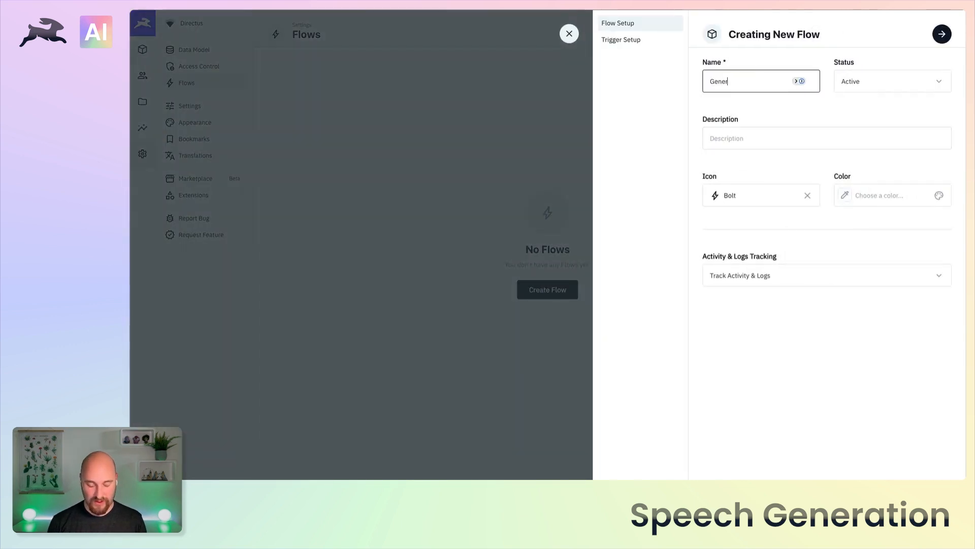
{"action": "type", "text": "ate audio"}
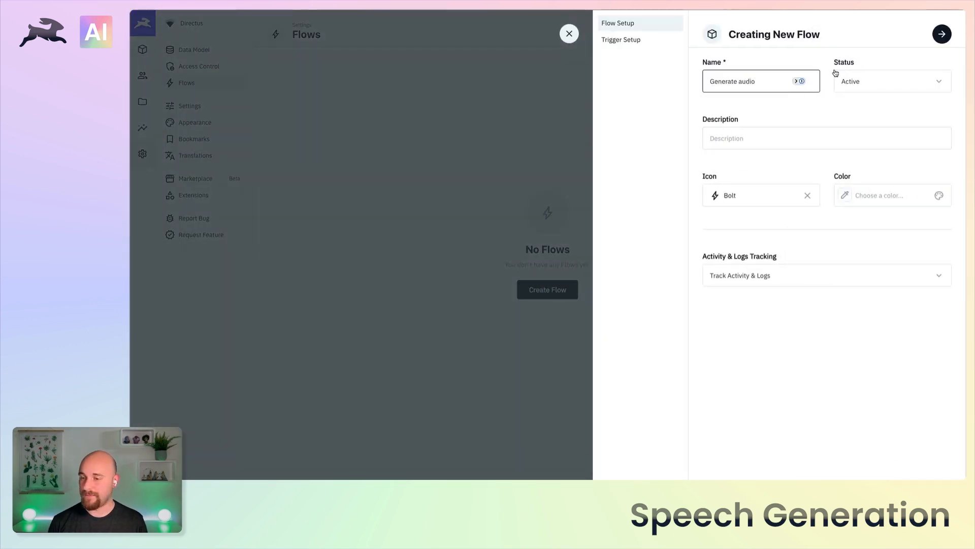
{"action": "left_click", "coordinate": [943, 34]}
Step: Give the flow a manual trigger for the Ads collection and change the trigger's page location
{"action": "left_click", "coordinate": [790, 213]}
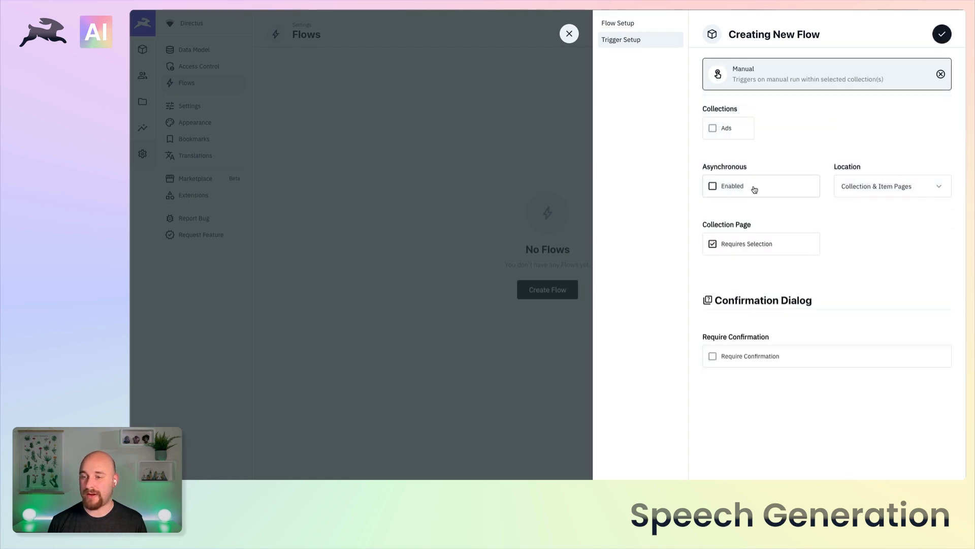
{"action": "left_click", "coordinate": [733, 135]}
{"action": "left_click", "coordinate": [877, 189]}
{"action": "left_click", "coordinate": [862, 238]}
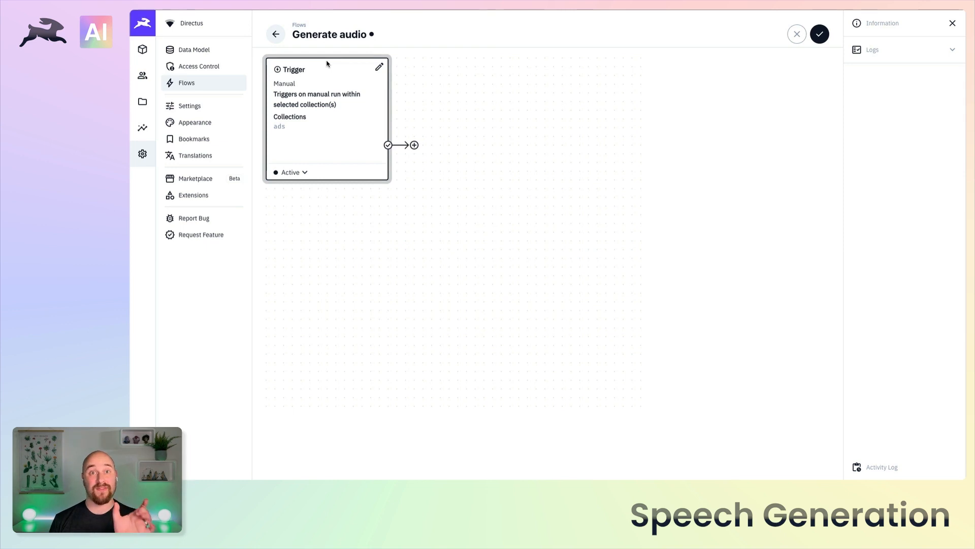
Step: Add a Read Data operation after the trigger, with Full Access permissions on the Ads collection
{"action": "left_click", "coordinate": [414, 145]}
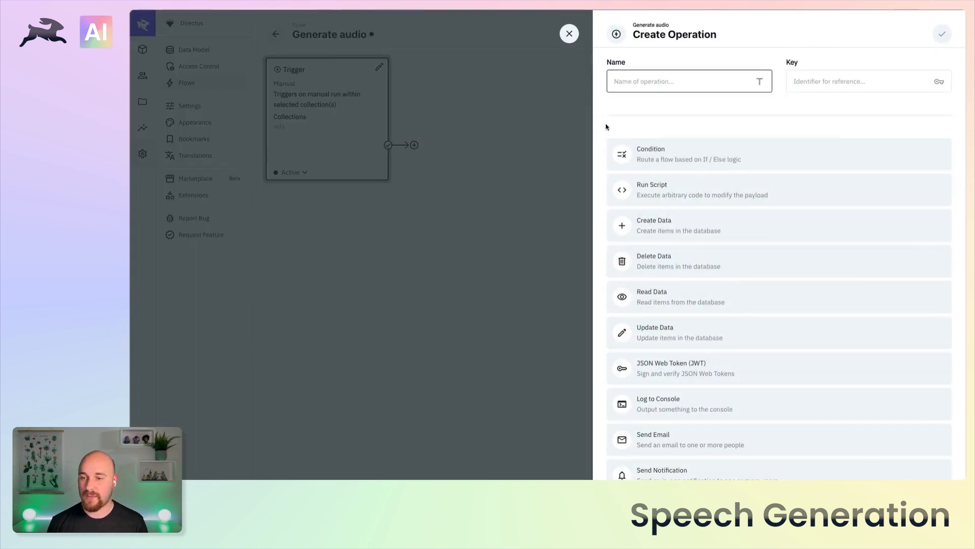
{"action": "left_click", "coordinate": [700, 291]}
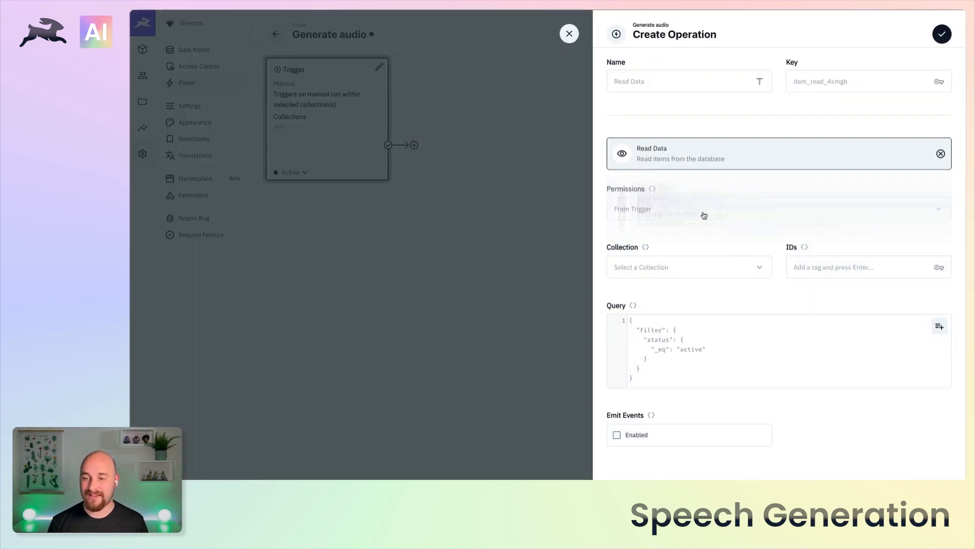
{"action": "left_click", "coordinate": [655, 212]}
{"action": "left_click", "coordinate": [635, 245]}
{"action": "left_click", "coordinate": [644, 267]}
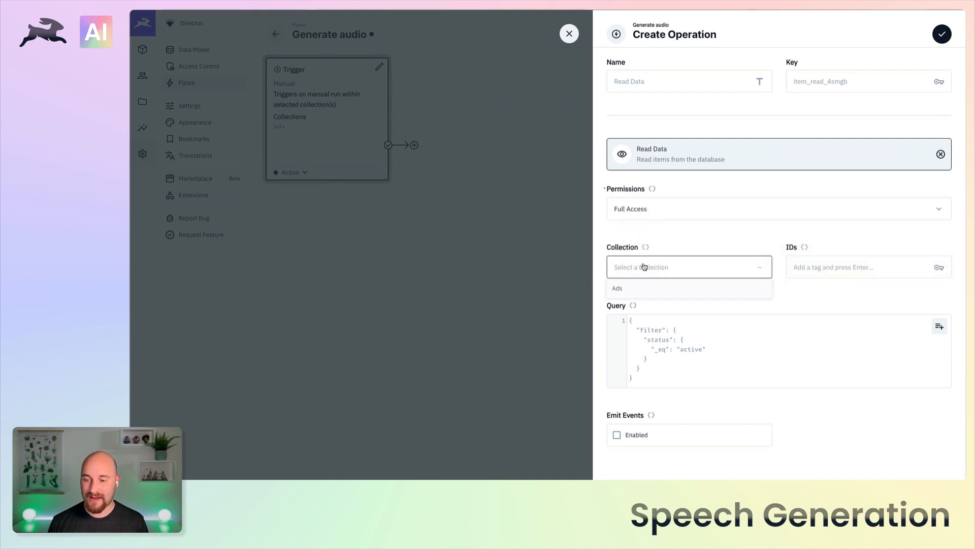
{"action": "left_click", "coordinate": [638, 288]}
Step: Set the Read Data operation's IDs to {{$trigger.body.keys[0]}} and save the operation
{"action": "left_click", "coordinate": [805, 271]}
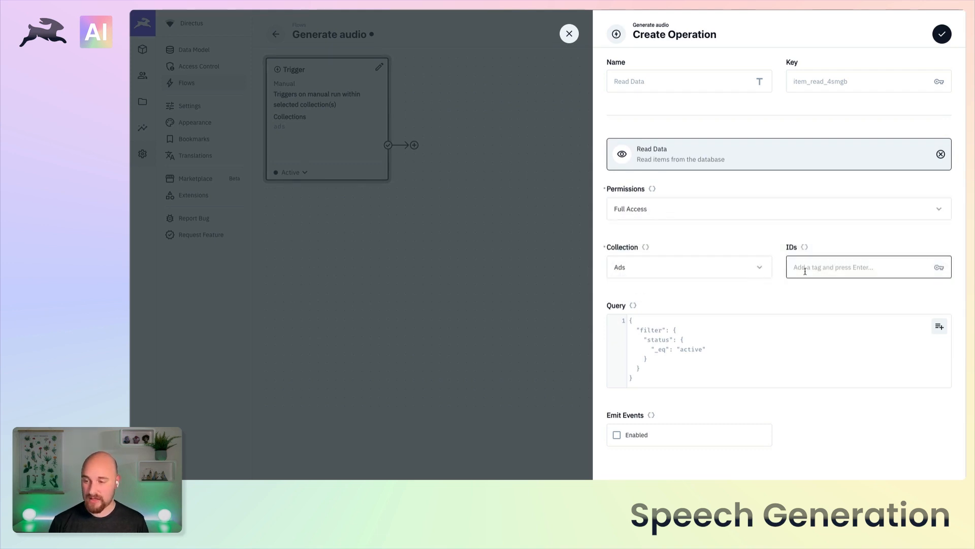
{"action": "type", "text": "{{$"}
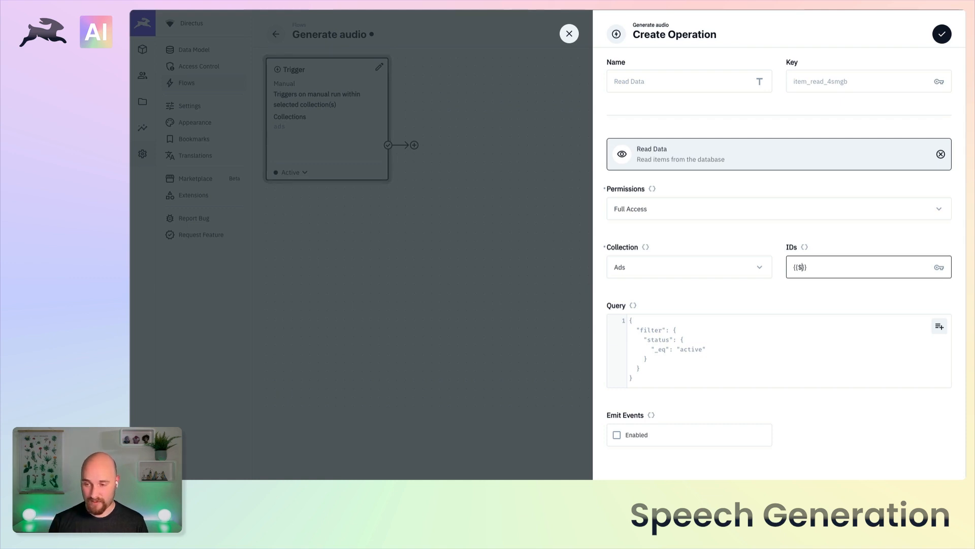
{"action": "type", "text": "trigger.body"}
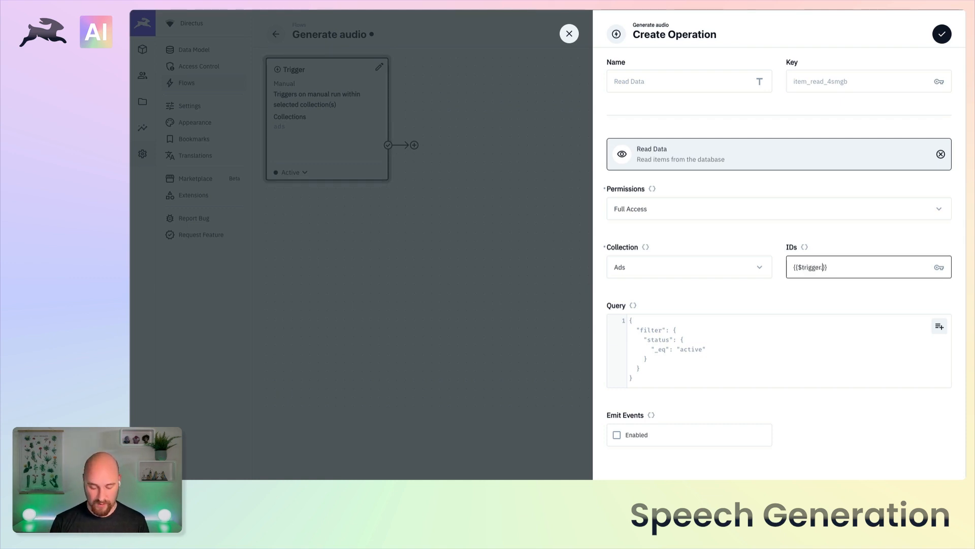
{"action": "type", "text": ".keys[0]"}
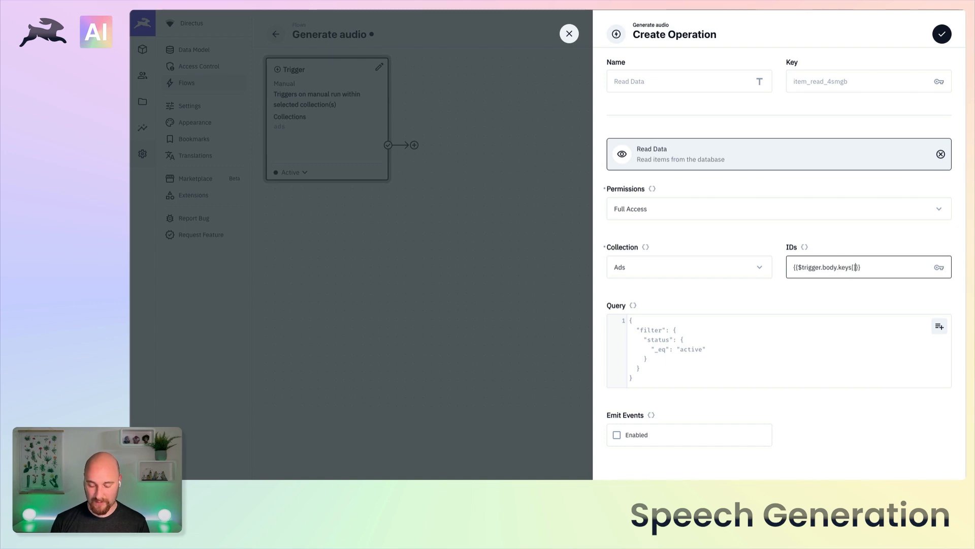
{"action": "key", "text": "Return"}
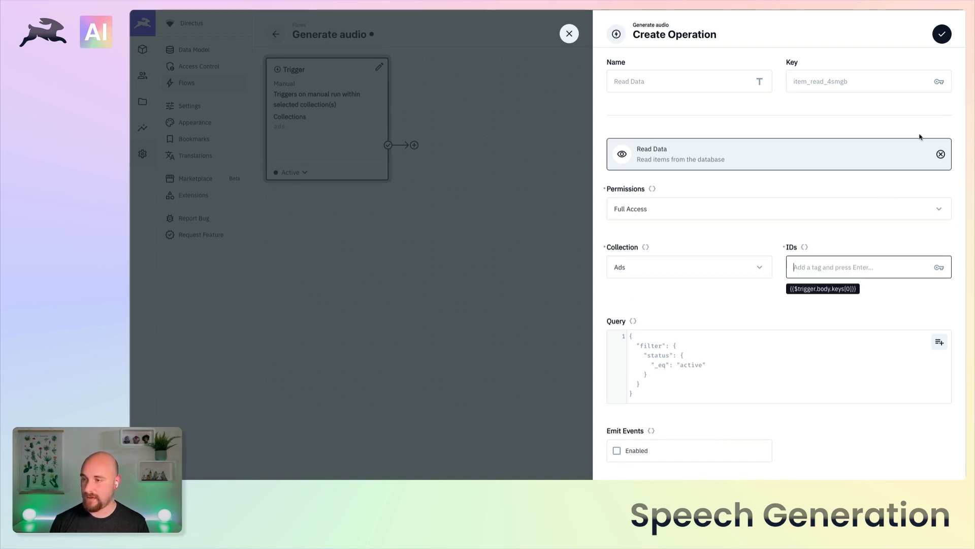
{"action": "left_click", "coordinate": [942, 34]}
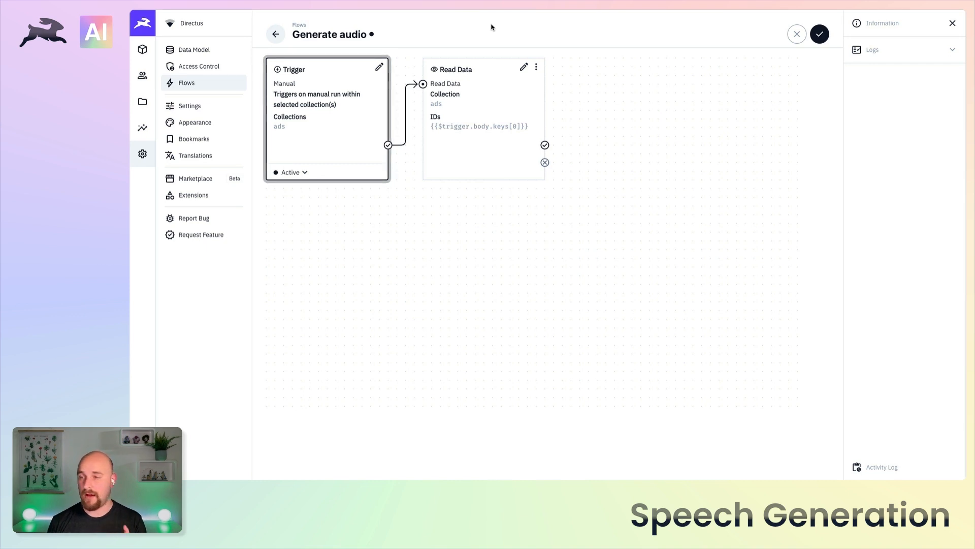
Step: Add an AI Speech Generation operation after Read Data and paste the Genny API key into it
{"action": "left_click", "coordinate": [568, 144]}
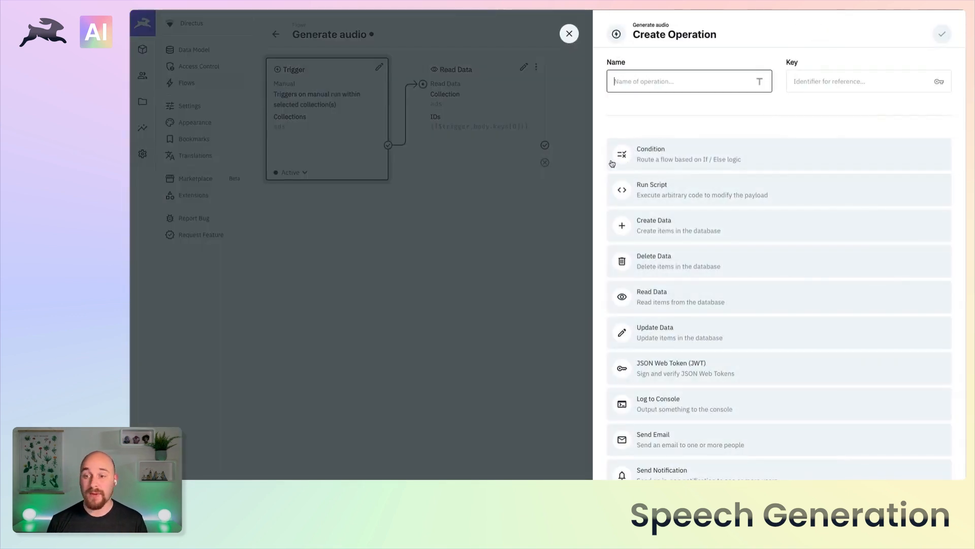
{"action": "scroll", "coordinate": [724, 208], "scroll_direction": "down", "scroll_amount": 8}
{"action": "scroll", "coordinate": [725, 208], "scroll_direction": "down", "scroll_amount": 1}
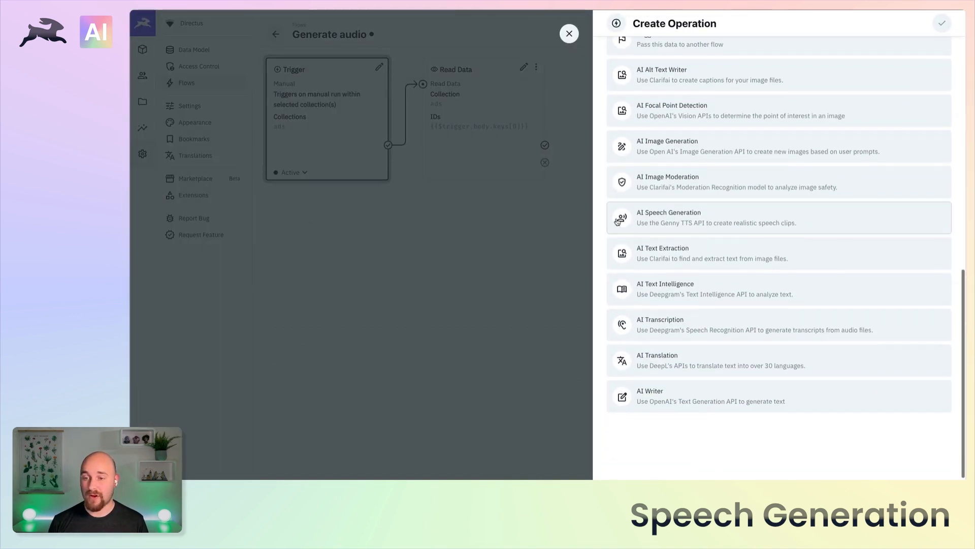
{"action": "left_click", "coordinate": [669, 224]}
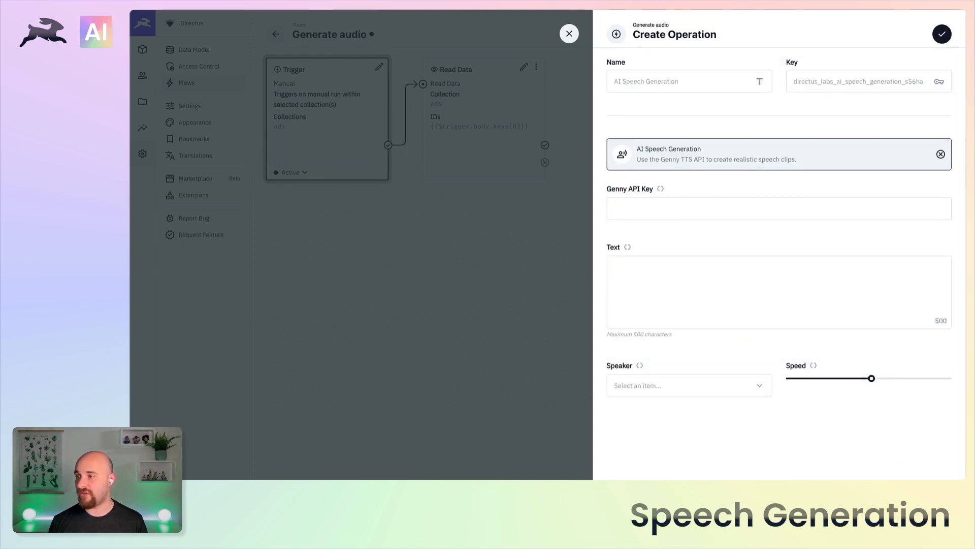
{"action": "left_click", "coordinate": [706, 208]}
{"action": "key", "text": "ctrl+v"}
Step: Set the speech generation text to {{$last.text}}
{"action": "left_click", "coordinate": [751, 292]}
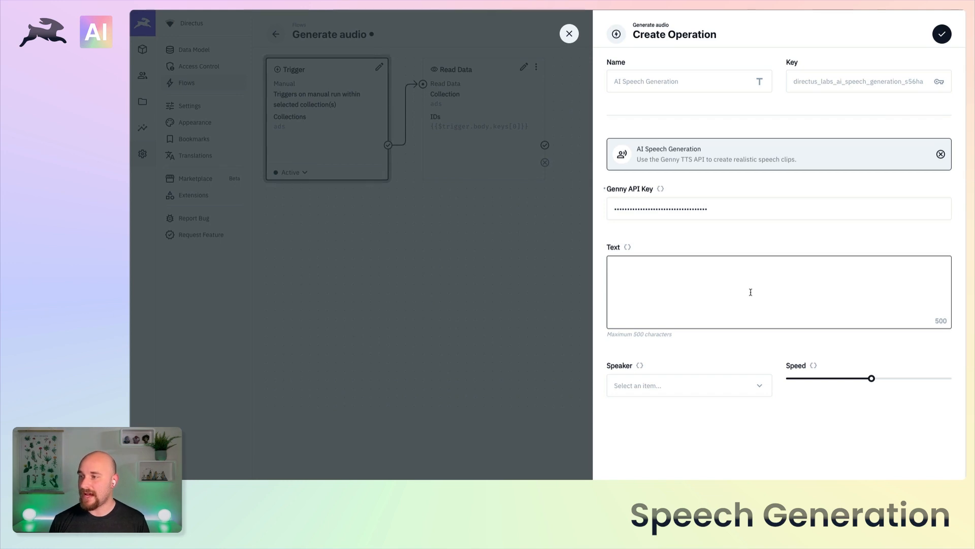
{"action": "type", "text": "{{"}
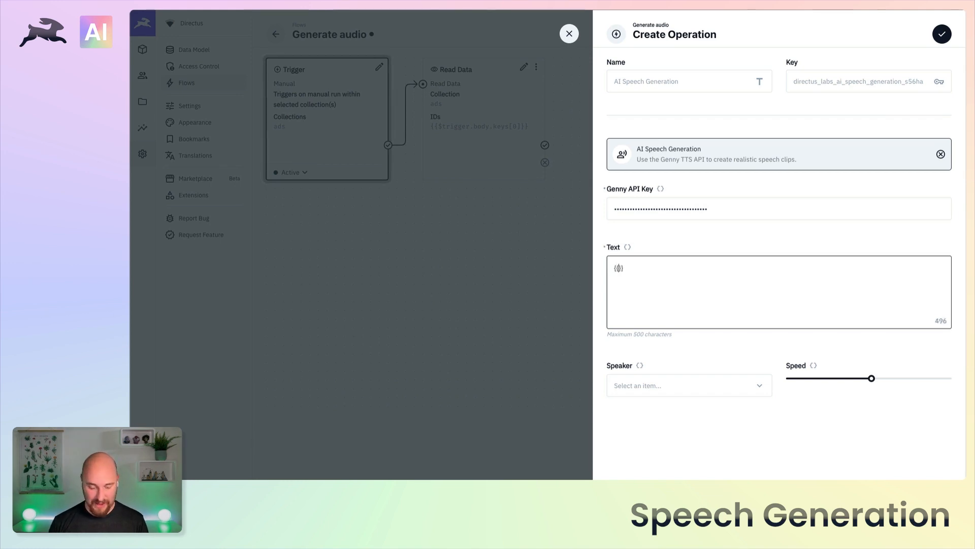
{"action": "type", "text": "$last"}
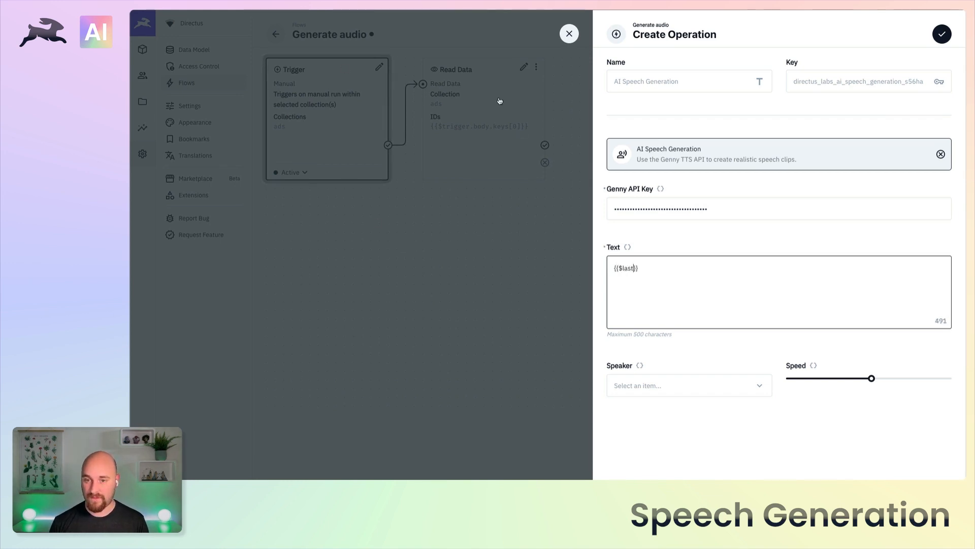
{"action": "type", "text": ".text"}
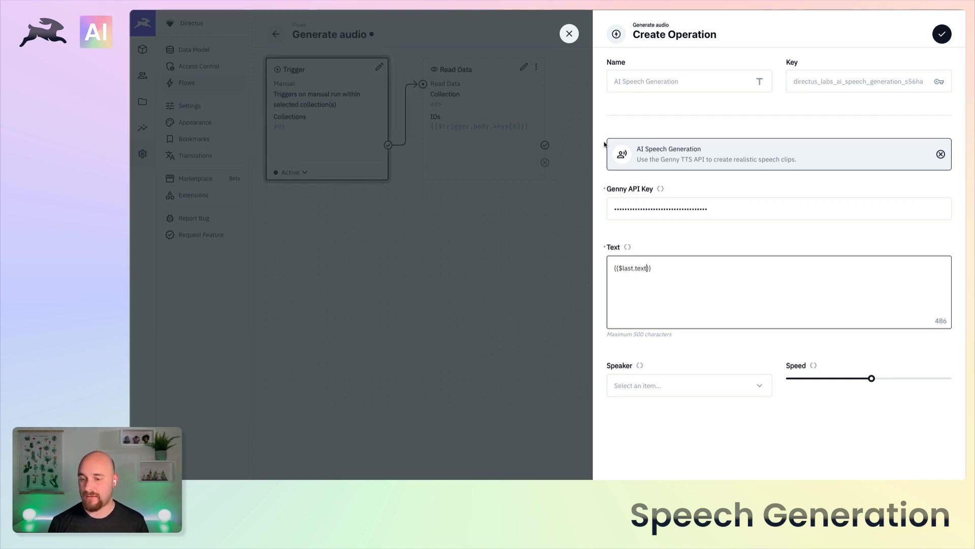
Step: Choose the first US male speaker, set the speed to 1, and save the speech generation operation
{"action": "left_click", "coordinate": [677, 388]}
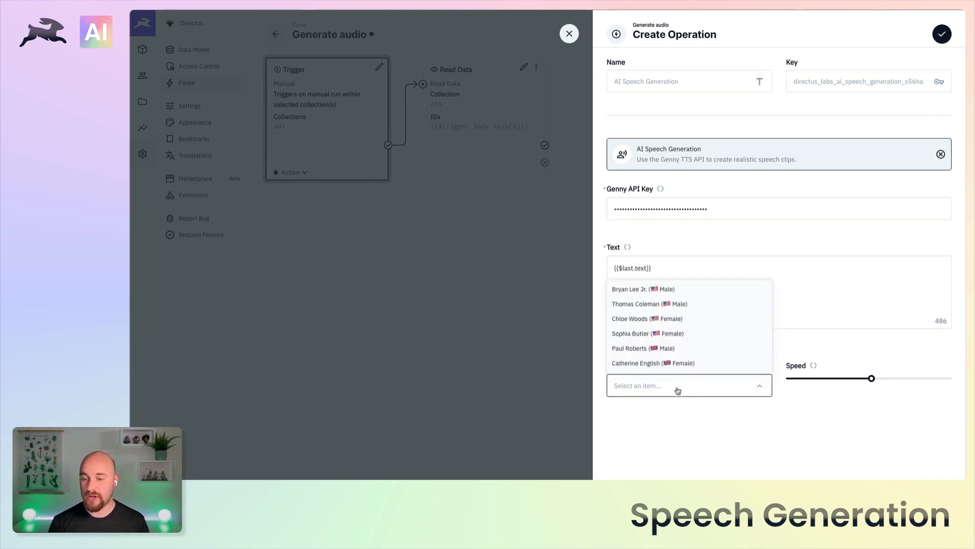
{"action": "left_click", "coordinate": [670, 290]}
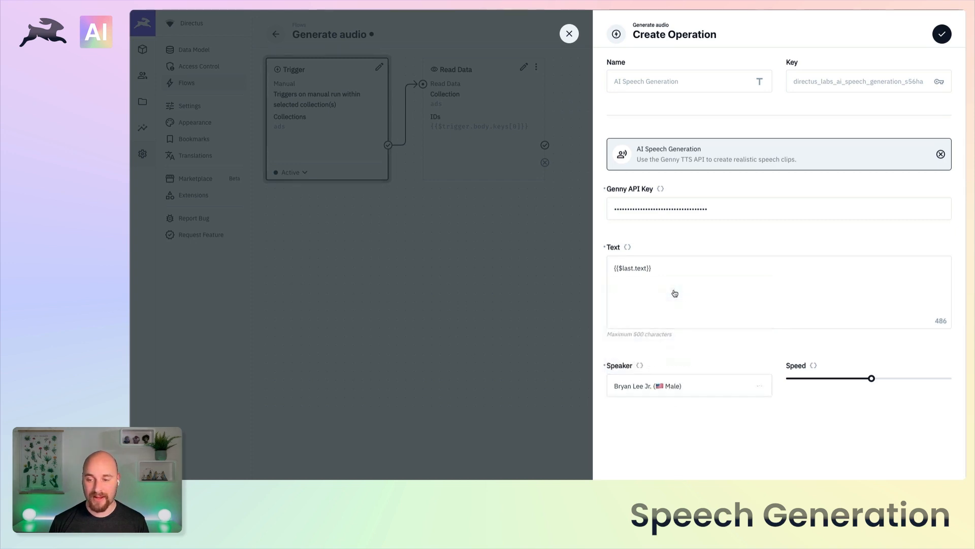
{"action": "left_click_drag", "start_coordinate": [871, 378], "coordinate": [838, 378]}
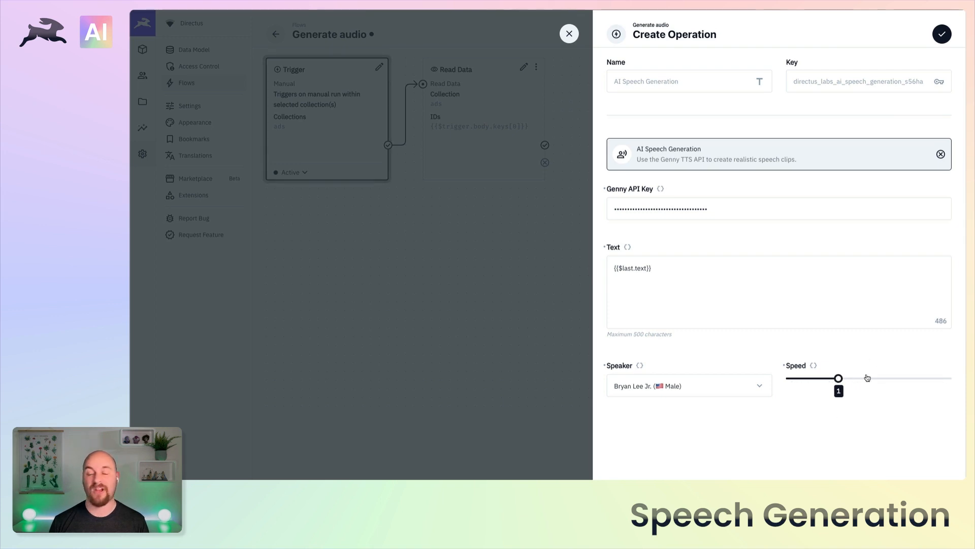
{"action": "left_click", "coordinate": [942, 34]}
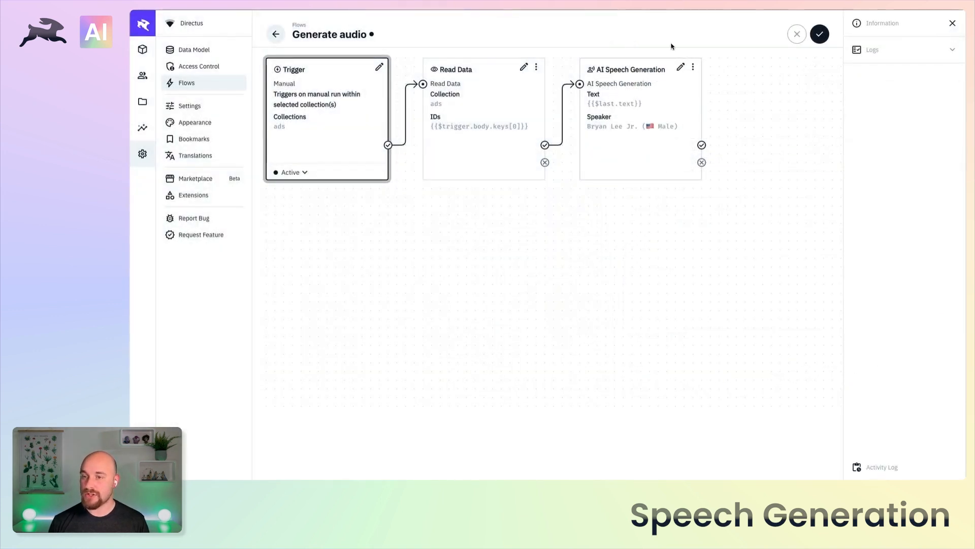
Step: Add a Webhook / Request URL operation after AI Speech Generation with the POST method
{"action": "scroll", "coordinate": [628, 84], "scroll_direction": "right", "scroll_amount": 5}
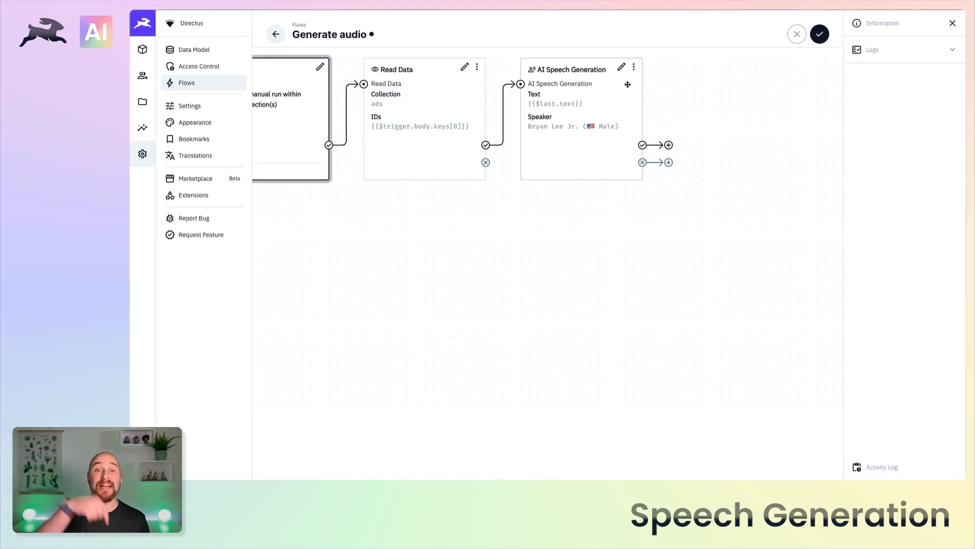
{"action": "left_click", "coordinate": [642, 146]}
{"action": "scroll", "coordinate": [666, 230], "scroll_direction": "down", "scroll_amount": 8}
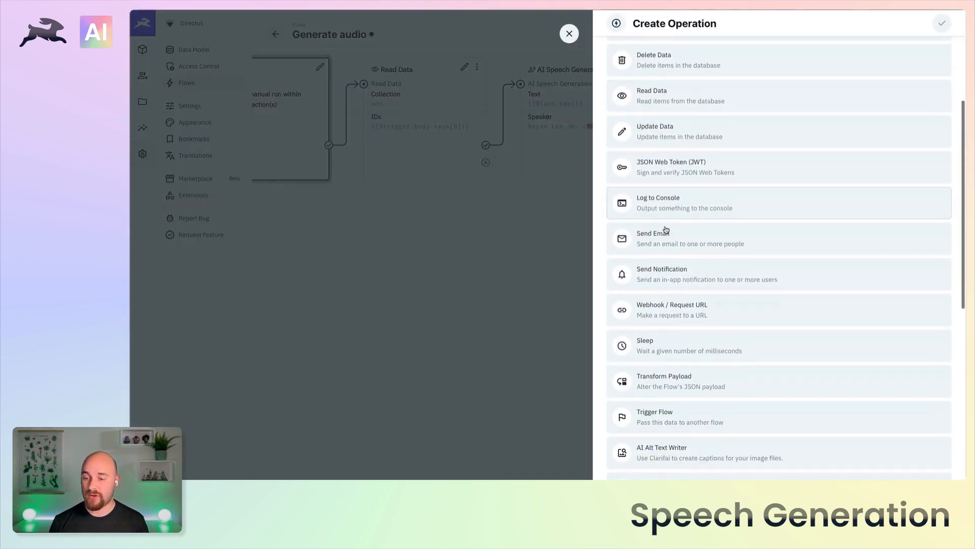
{"action": "scroll", "coordinate": [666, 230], "scroll_direction": "down", "scroll_amount": 3}
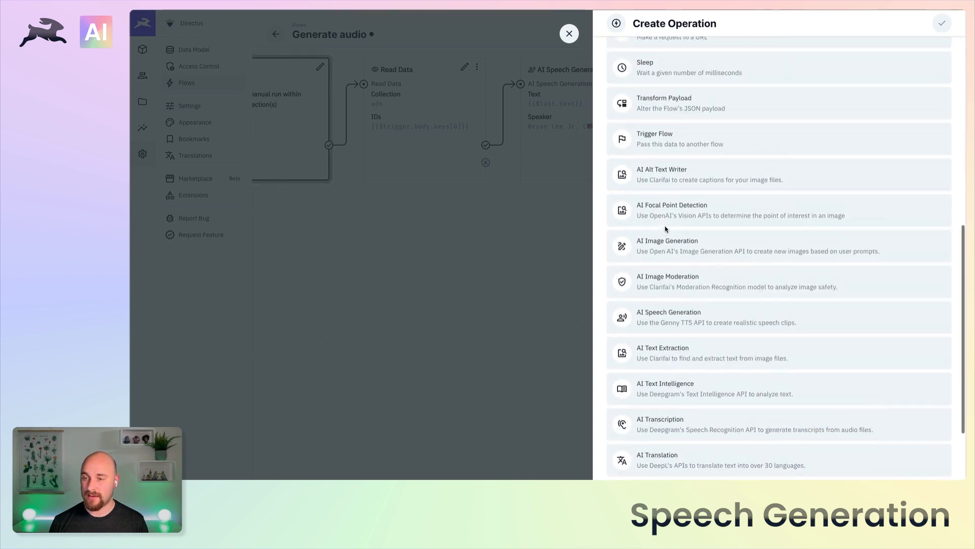
{"action": "scroll", "coordinate": [666, 229], "scroll_direction": "up", "scroll_amount": 6}
{"action": "left_click", "coordinate": [675, 301]}
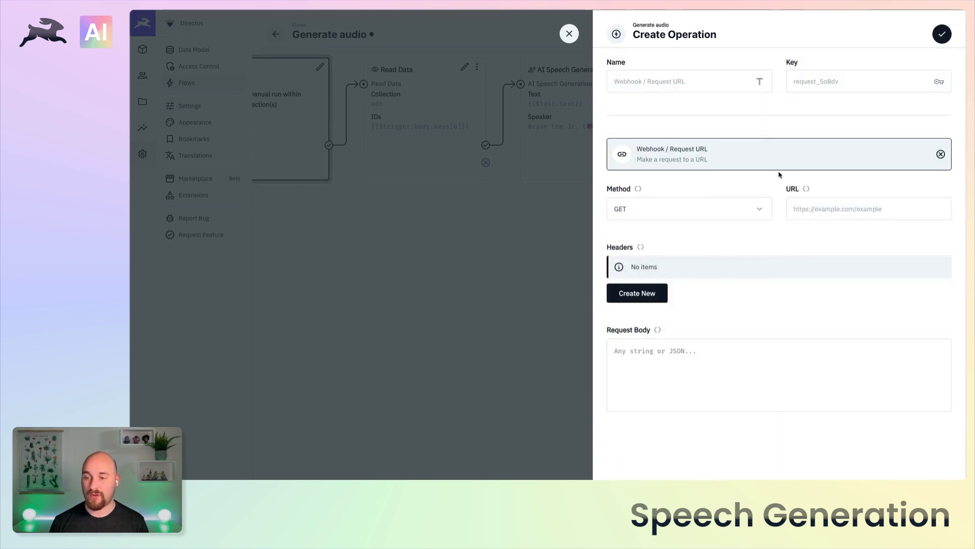
{"action": "left_click", "coordinate": [740, 212]}
{"action": "left_click", "coordinate": [658, 245]}
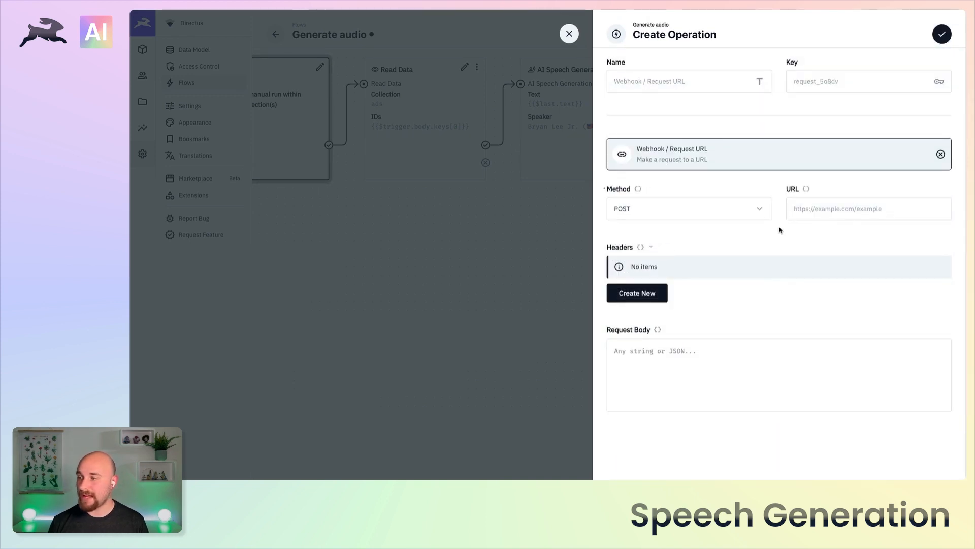
{"action": "left_click", "coordinate": [842, 215]}
{"action": "type", "text": "https"}
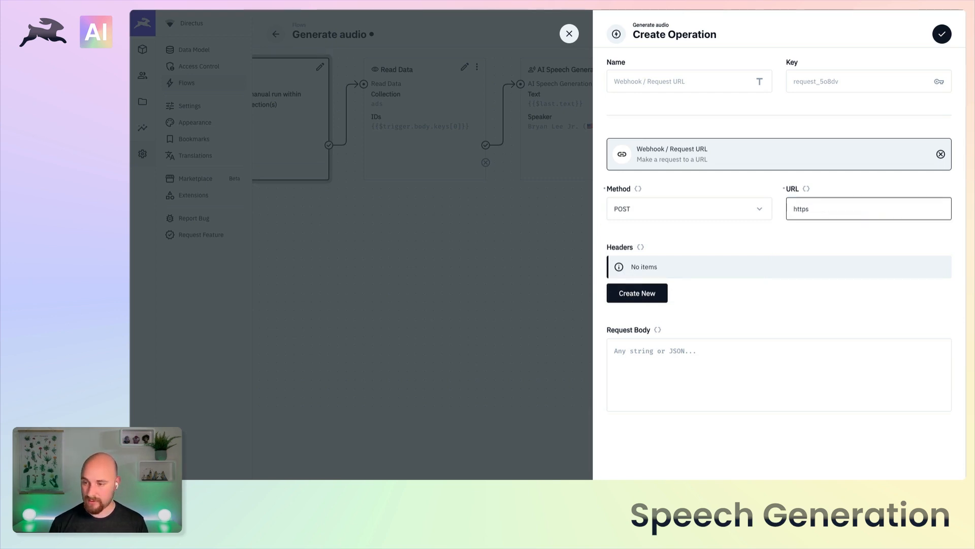
{"action": "type", "text": "://t"}
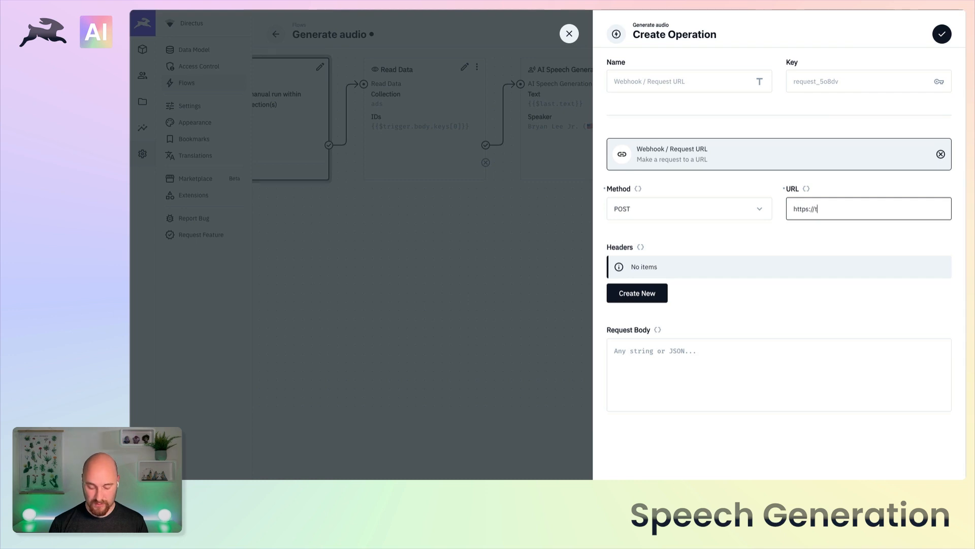
{"action": "type", "text": "rigger.lws.io/assets"}
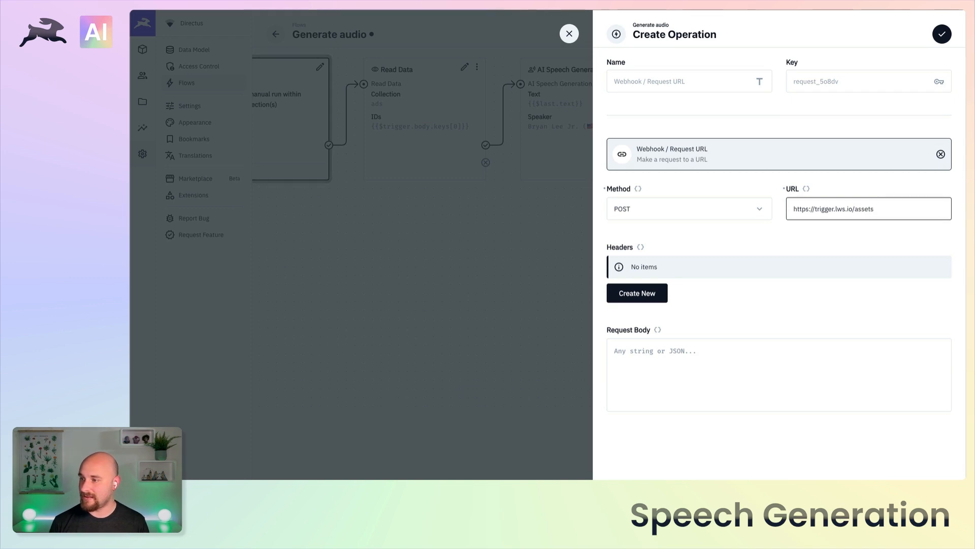
{"action": "key", "text": "ctrl+shift+Left"}
{"action": "type", "text": "files/impor"}
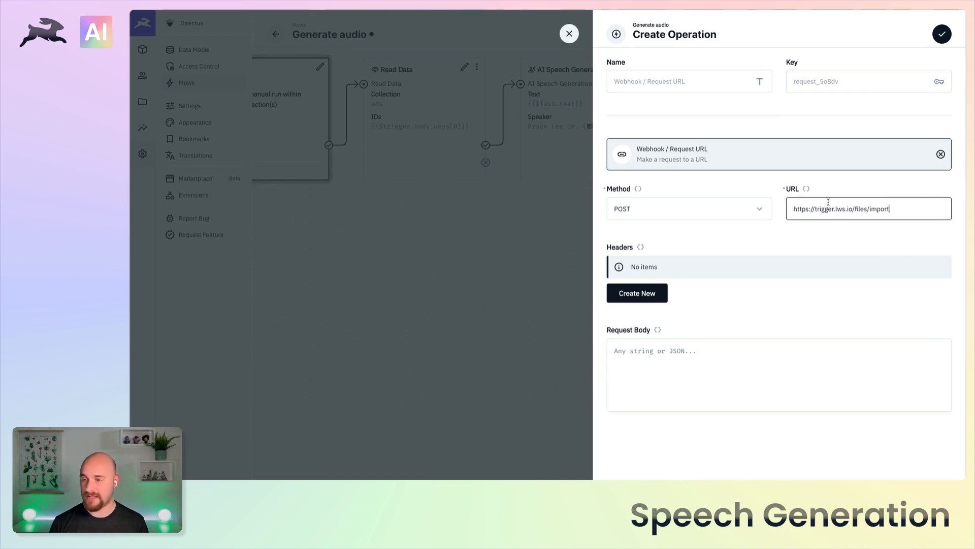
Step: Enter a JSON request body whose "url" property is "{{$last}}"
{"action": "left_click", "coordinate": [694, 371]}
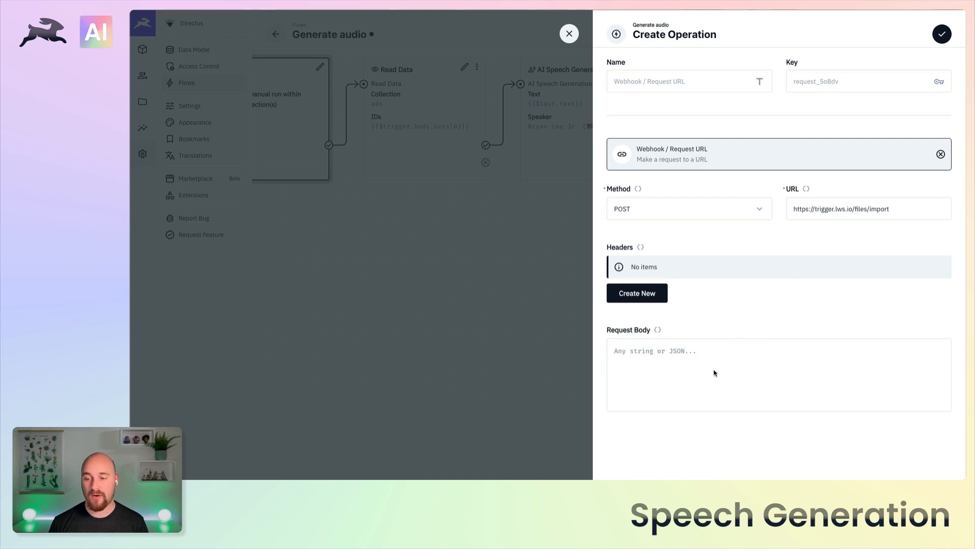
{"action": "left_click", "coordinate": [704, 386]}
{"action": "type", "text": "{     \"url\": \"{{$last}}\" }"}
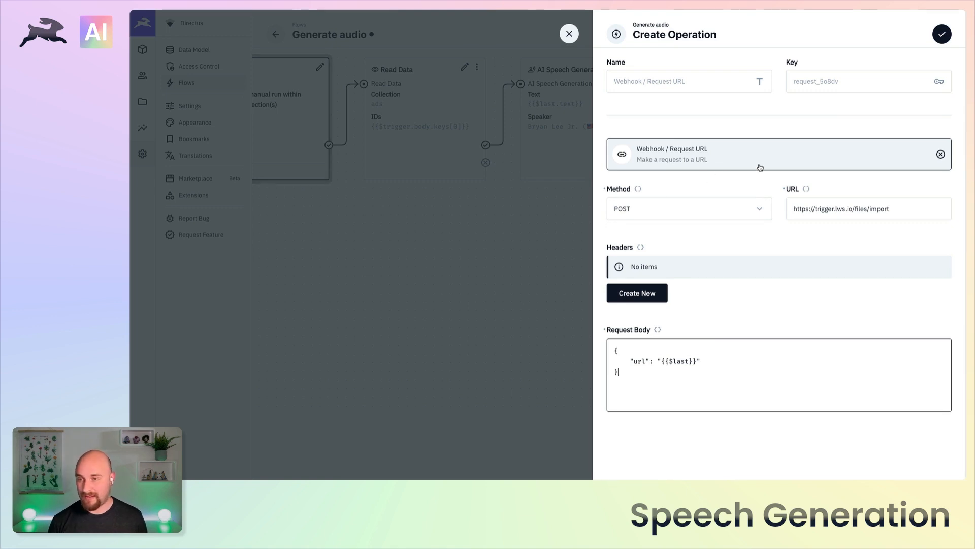
Step: Save the webhook operation and add an Update Data operation on its success path
{"action": "left_click", "coordinate": [943, 34]}
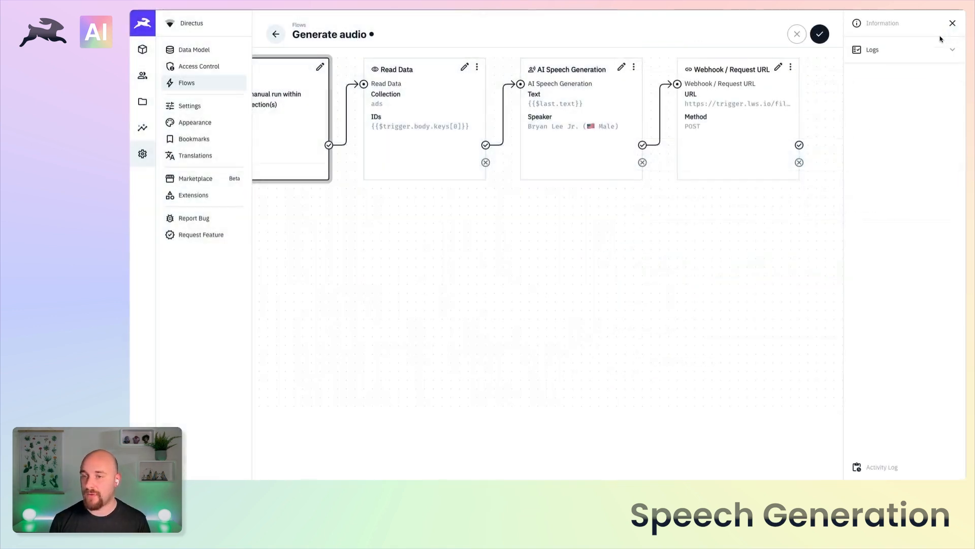
{"action": "scroll", "coordinate": [698, 150], "scroll_direction": "right", "scroll_amount": 5}
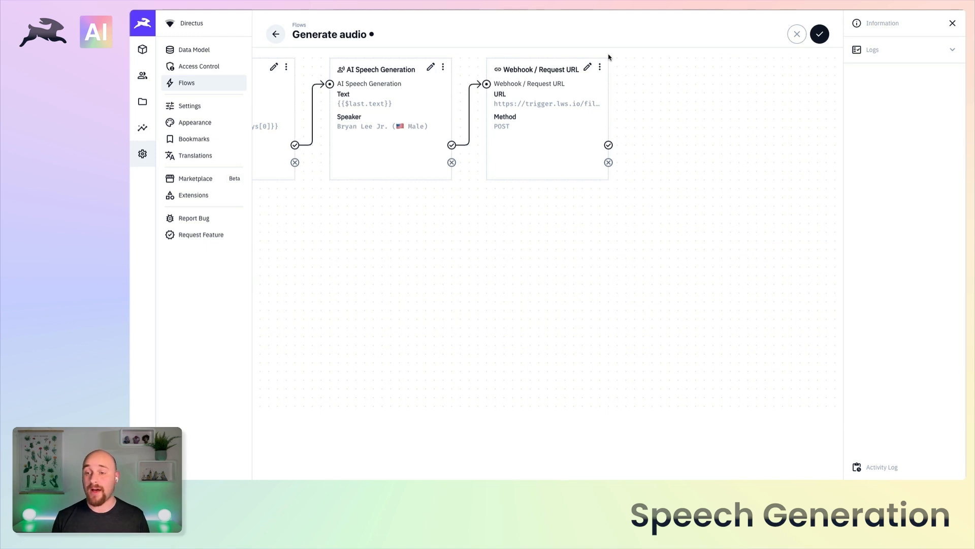
{"action": "mouse_move", "coordinate": [595, 156]}
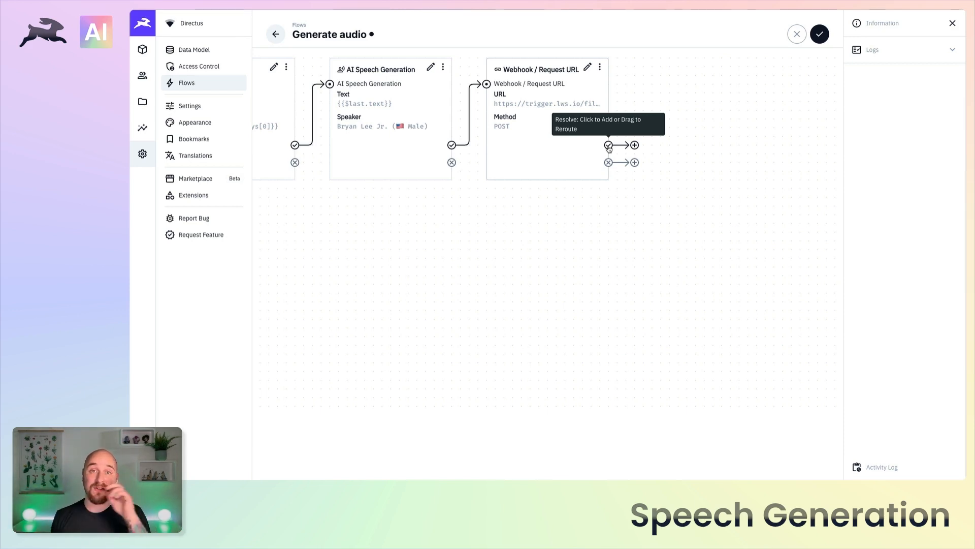
{"action": "left_click", "coordinate": [609, 147]}
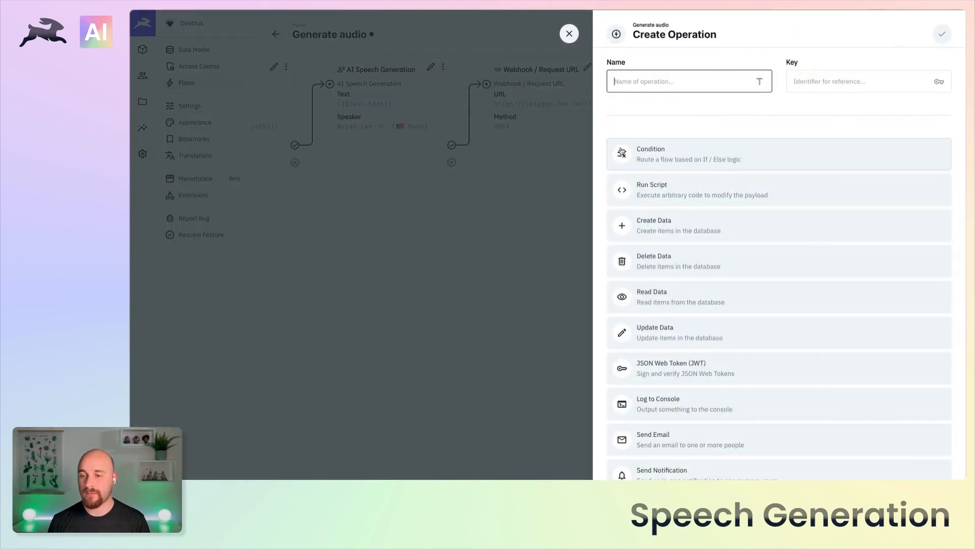
{"action": "scroll", "coordinate": [665, 229], "scroll_direction": "down", "scroll_amount": 2}
{"action": "left_click", "coordinate": [677, 289]}
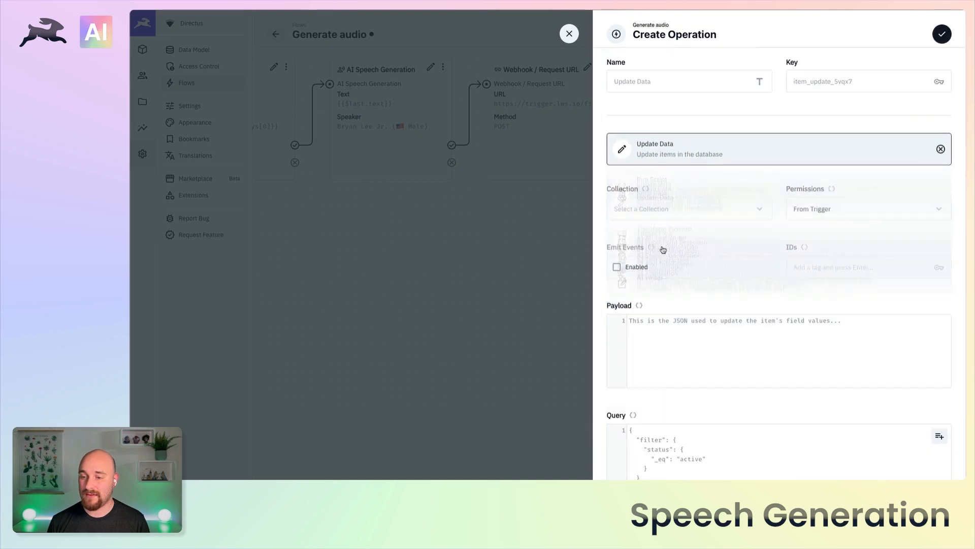
Step: Set the Update Data operation's collection to Ads and its permissions to Full Access
{"action": "left_click", "coordinate": [650, 210]}
{"action": "left_click", "coordinate": [644, 229]}
{"action": "left_click", "coordinate": [826, 215]}
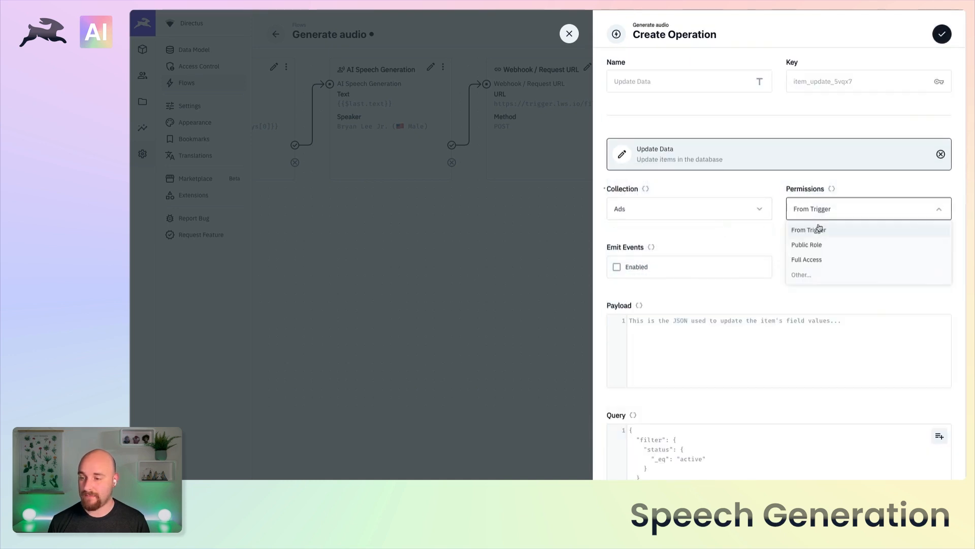
{"action": "left_click", "coordinate": [813, 259]}
Step: Add {{$trigger.body.keys[0]}} as the item ID for the Update Data operation
{"action": "left_click", "coordinate": [815, 273]}
{"action": "type", "text": "{{"}
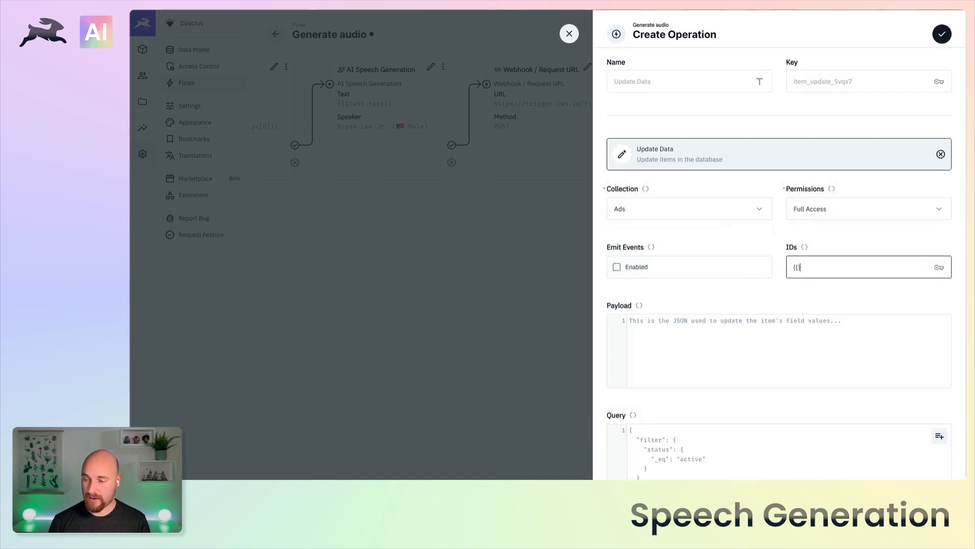
{"action": "type", "text": "$trigger.bo"}
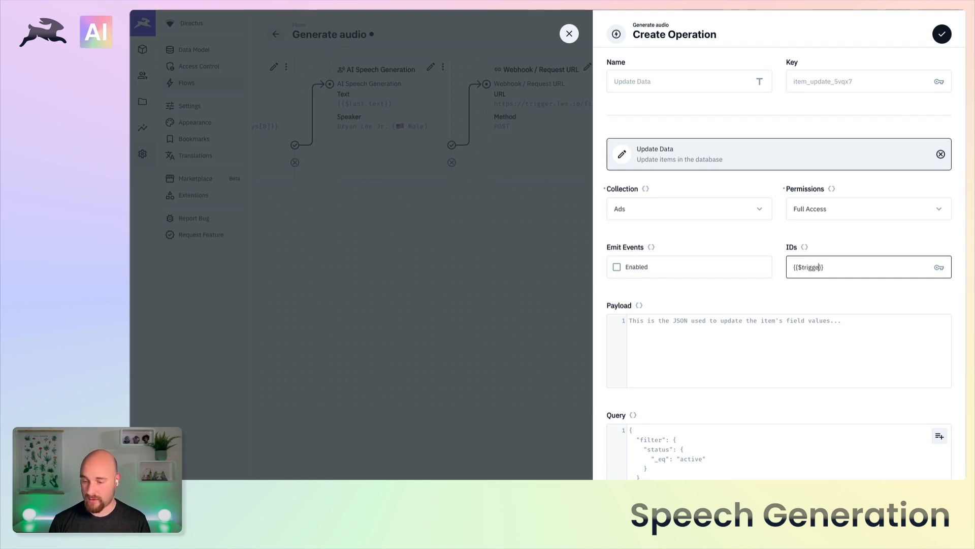
{"action": "type", "text": "dy.keys"}
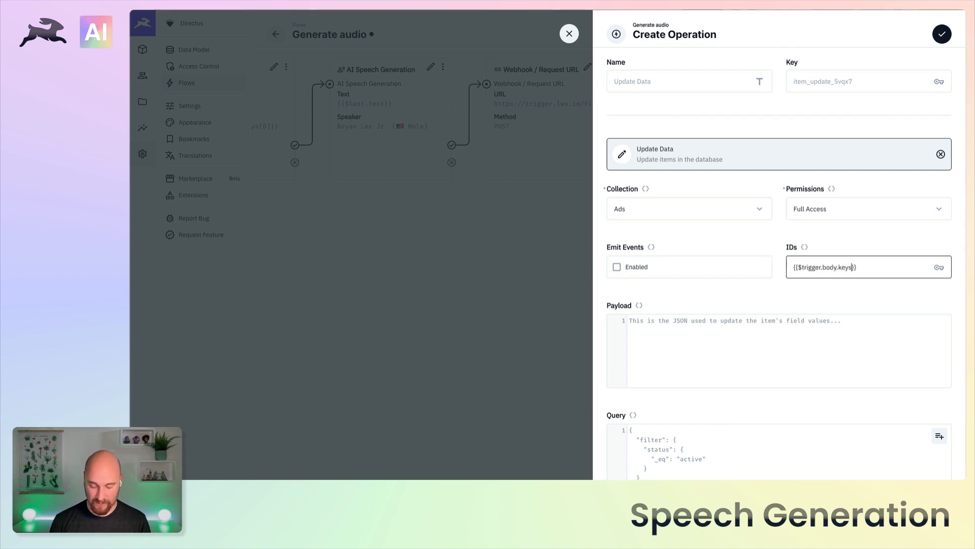
{"action": "type", "text": "[0]"}
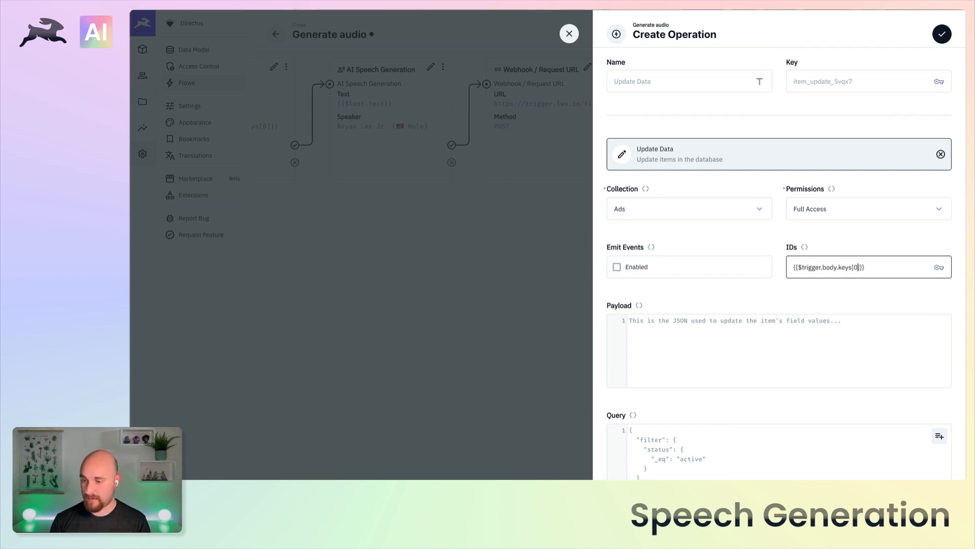
{"action": "key", "text": "Return"}
Step: Enter a JSON payload whose "file" property is "{{$last.data.data.id}}", and save both the Update Data operation and the flow
{"action": "left_click", "coordinate": [795, 355]}
{"action": "scroll", "coordinate": [794, 355], "scroll_direction": "down", "scroll_amount": 2}
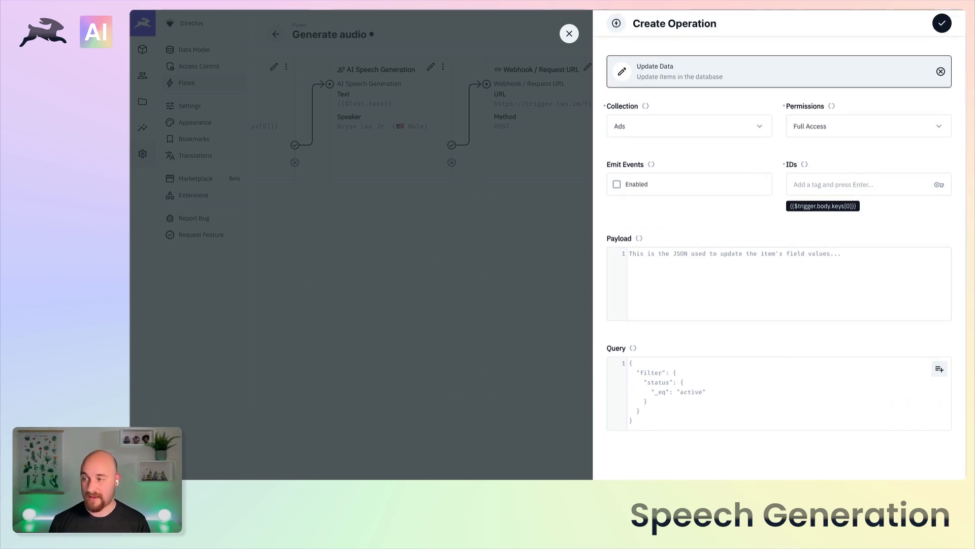
{"action": "left_click", "coordinate": [692, 283]}
{"action": "type", "text": "{     \"file\": \"{{$last.data.data.id}}\" }"}
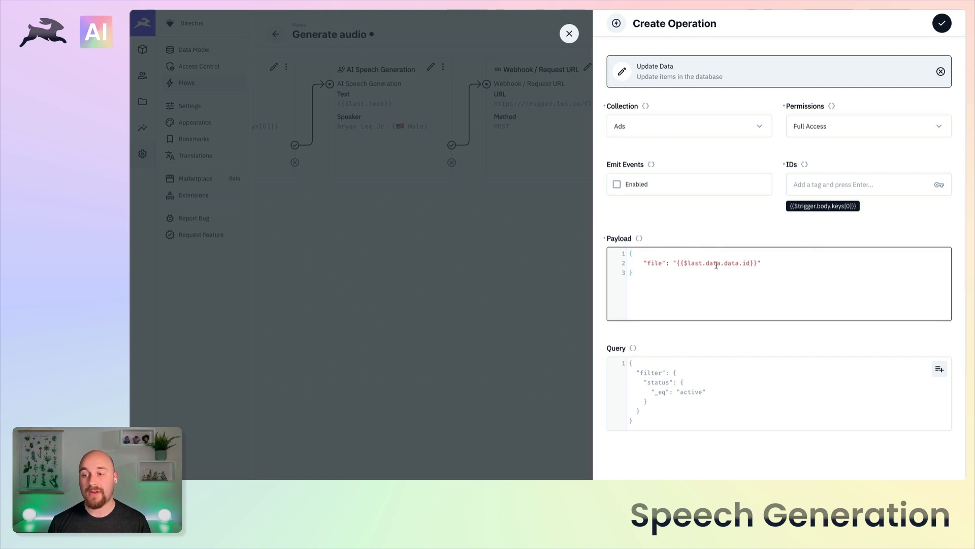
{"action": "double_click", "coordinate": [746, 262]}
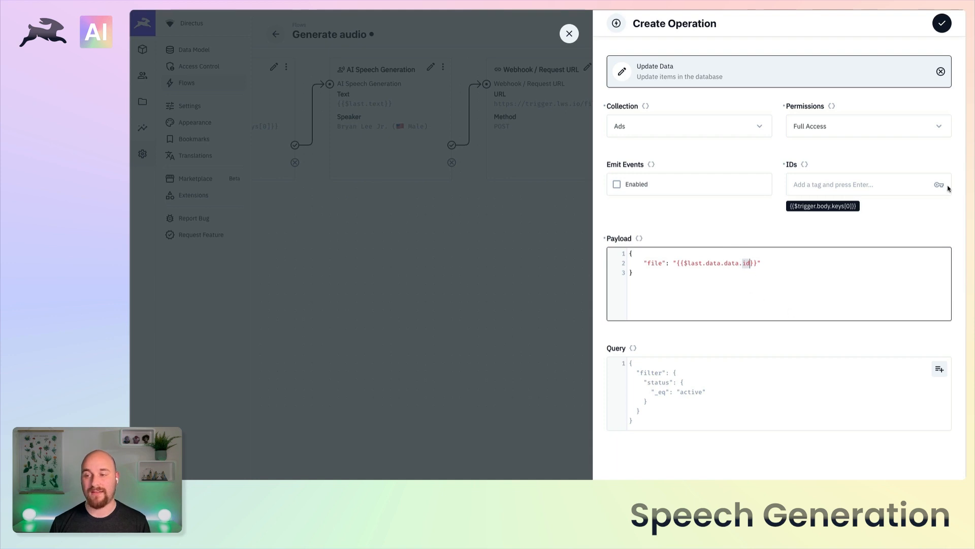
{"action": "left_click", "coordinate": [943, 23]}
{"action": "left_click", "coordinate": [820, 34]}
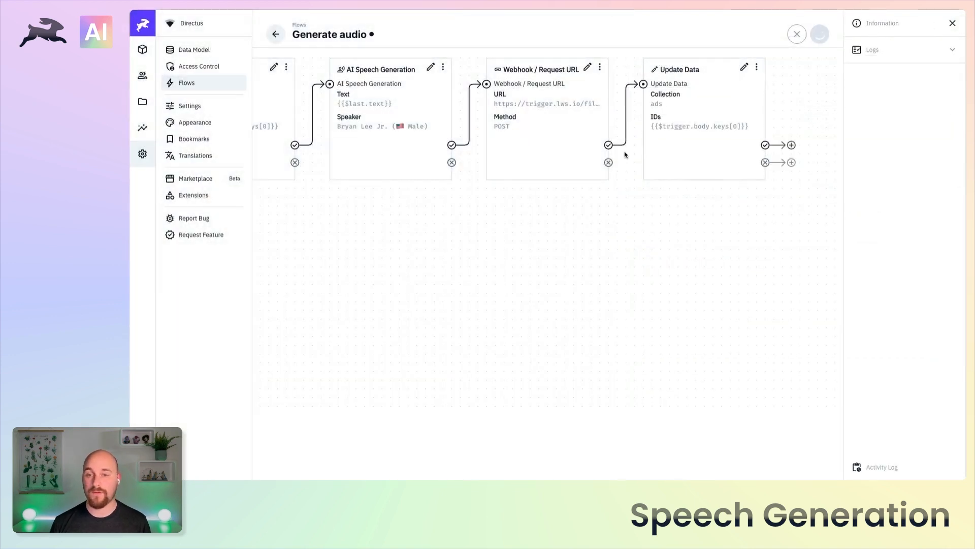
{"action": "scroll", "coordinate": [547, 183], "scroll_direction": "left", "scroll_amount": 8}
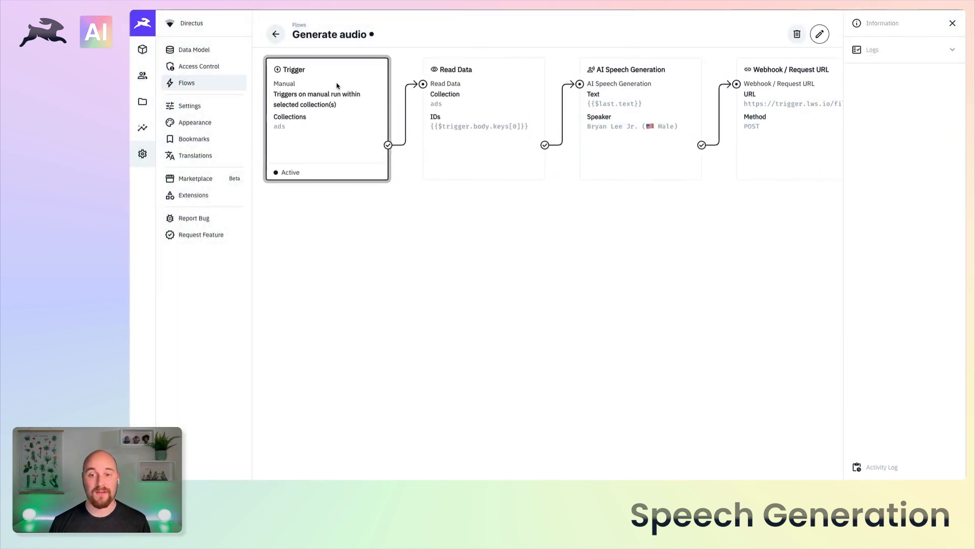
{"action": "scroll", "coordinate": [355, 82], "scroll_direction": "right", "scroll_amount": 3}
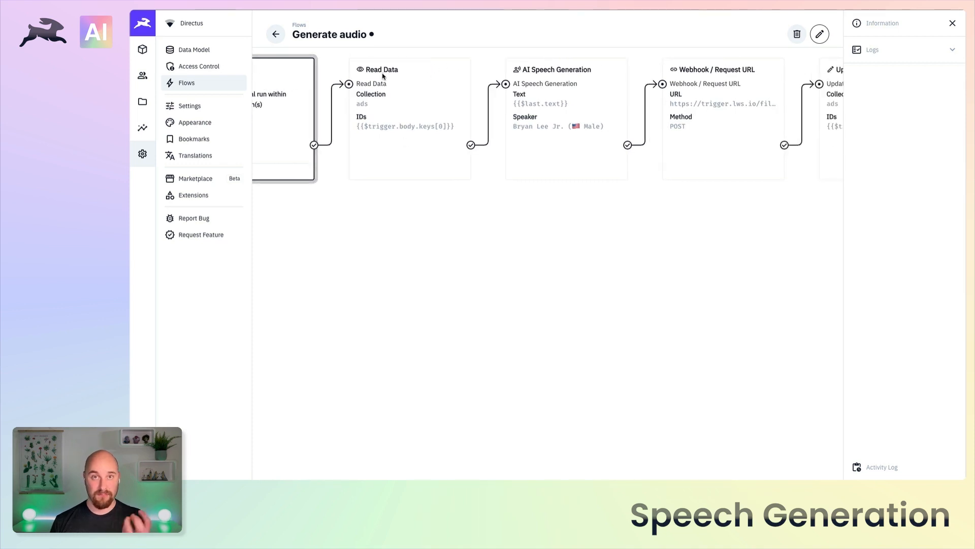
{"action": "scroll", "coordinate": [383, 77], "scroll_direction": "right", "scroll_amount": 2}
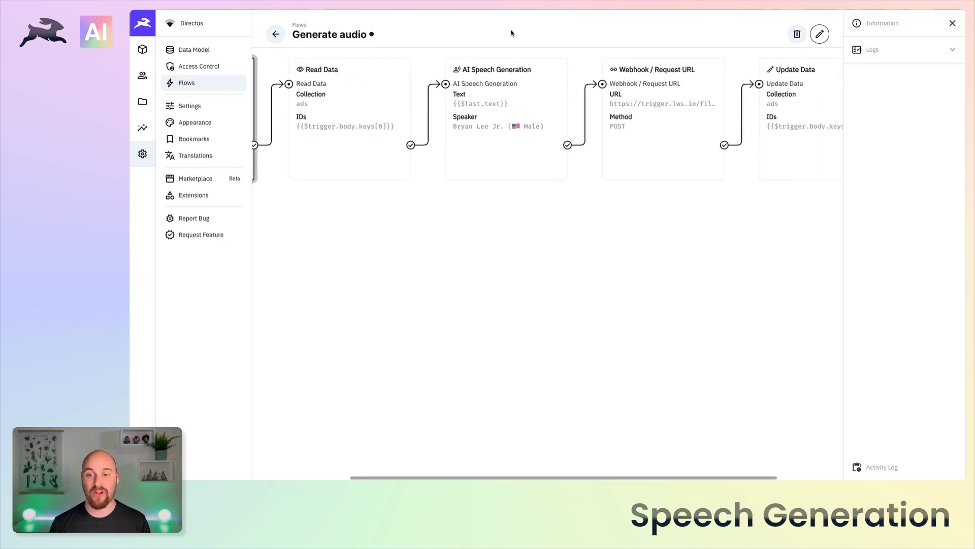
{"action": "scroll", "coordinate": [485, 62], "scroll_direction": "right", "scroll_amount": 3}
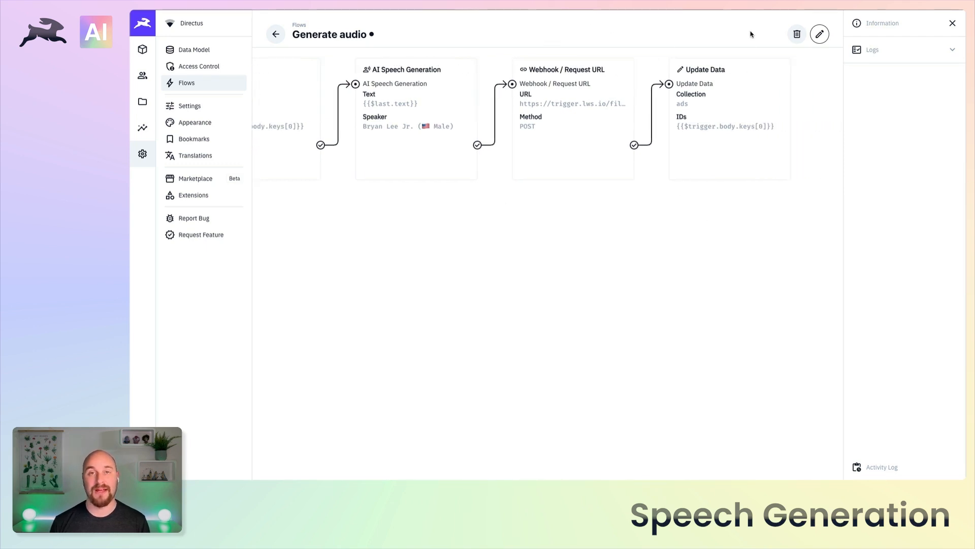
Step: Open the existing ad in the Ads collection and run the Generate audio flow on it
{"action": "left_click", "coordinate": [142, 49]}
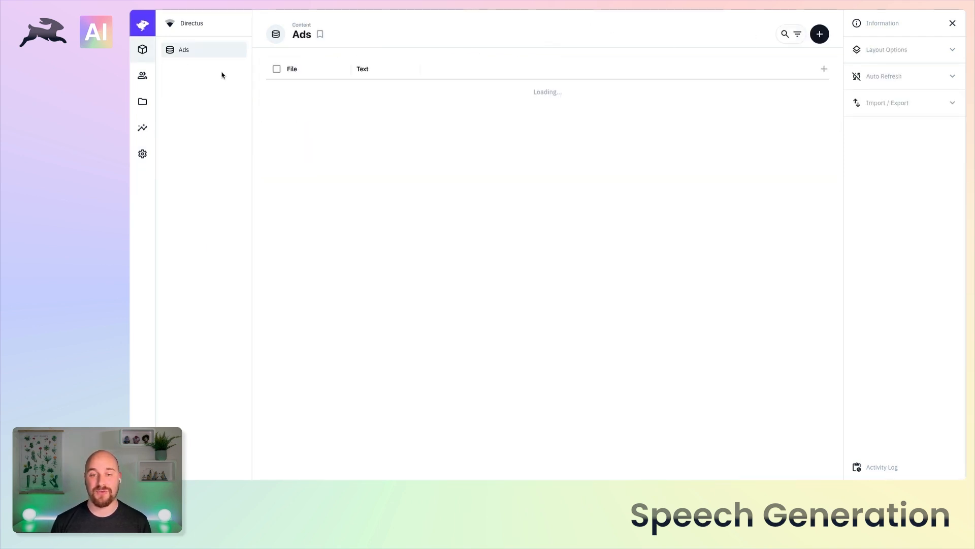
{"action": "left_click", "coordinate": [403, 92]}
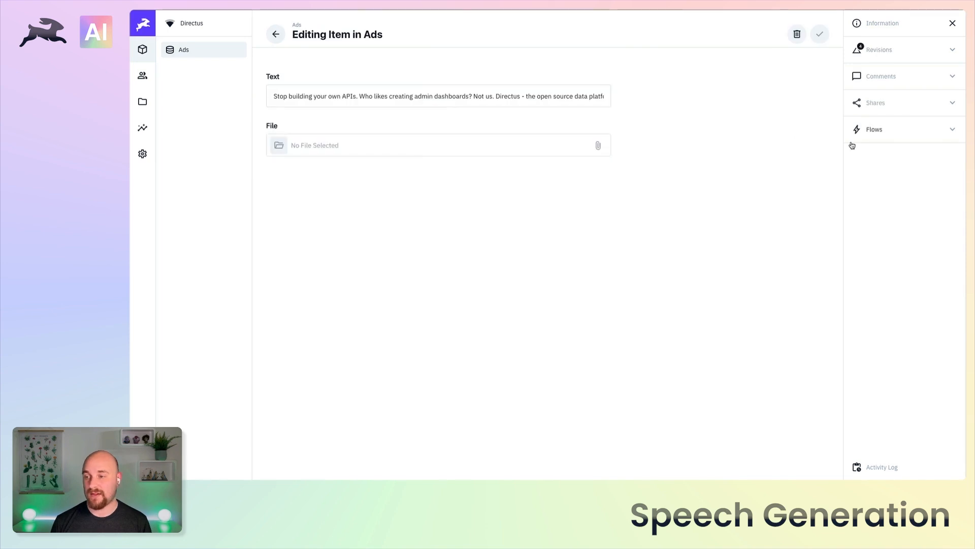
{"action": "left_click", "coordinate": [862, 130]}
{"action": "left_click", "coordinate": [862, 157]}
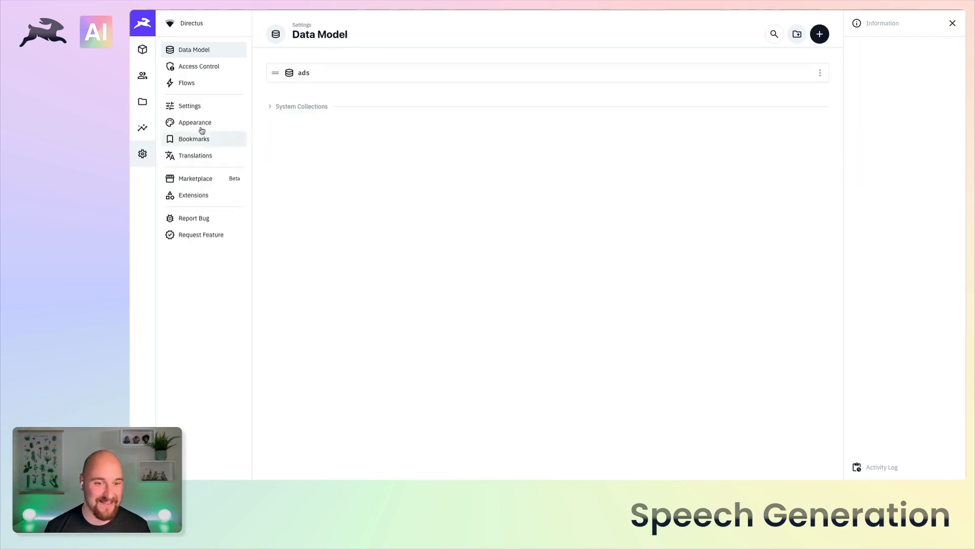
Step: Examine the Webhook / Request URL payload in the Generate audio flow's latest log entry, and close the log
{"action": "left_click", "coordinate": [196, 67]}
{"action": "left_click", "coordinate": [189, 82]}
{"action": "left_click", "coordinate": [360, 99]}
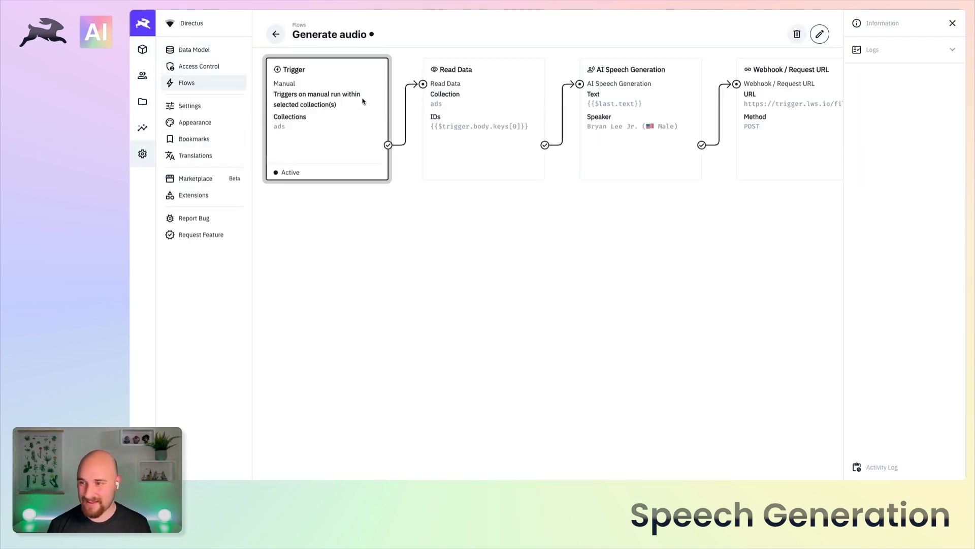
{"action": "left_click", "coordinate": [866, 49]}
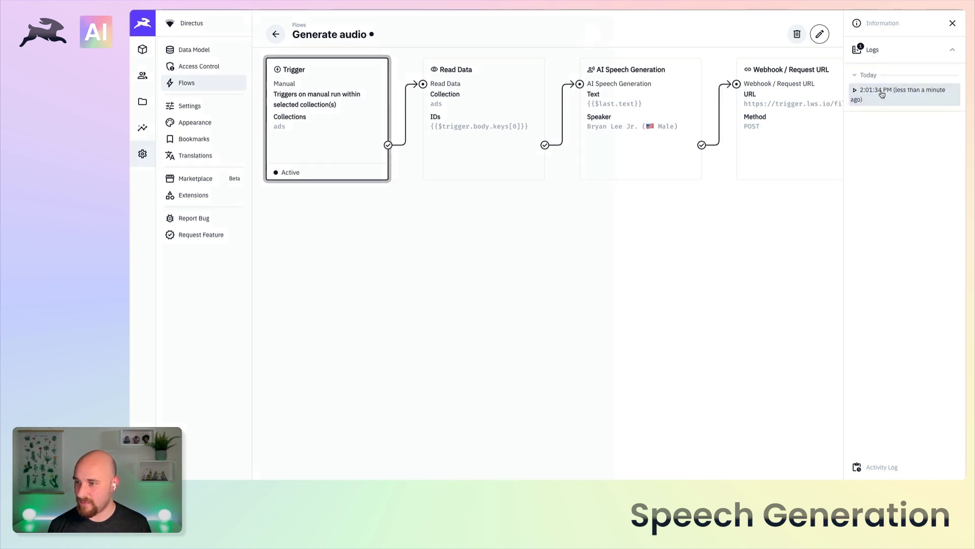
{"action": "left_click", "coordinate": [880, 91]}
{"action": "left_click", "coordinate": [628, 284]}
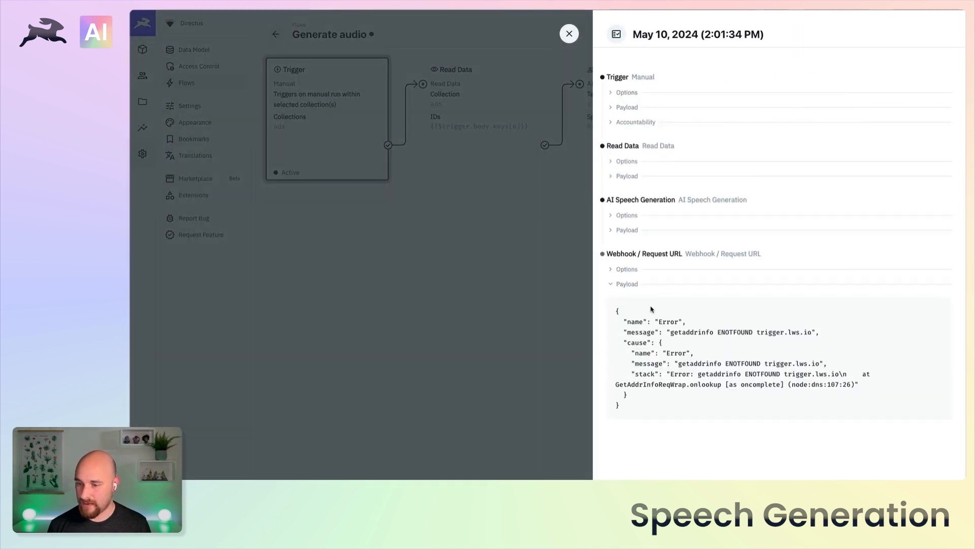
{"action": "left_click_drag", "start_coordinate": [651, 307], "coordinate": [679, 307]}
{"action": "left_click", "coordinate": [768, 407]}
{"action": "key", "text": "Escape"}
{"action": "left_click", "coordinate": [820, 34]}
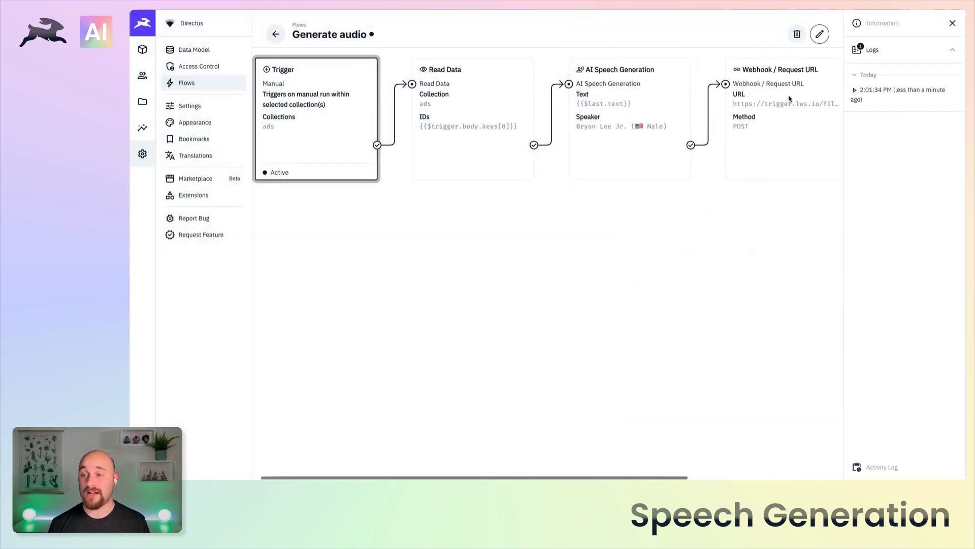
{"action": "left_click", "coordinate": [752, 67]}
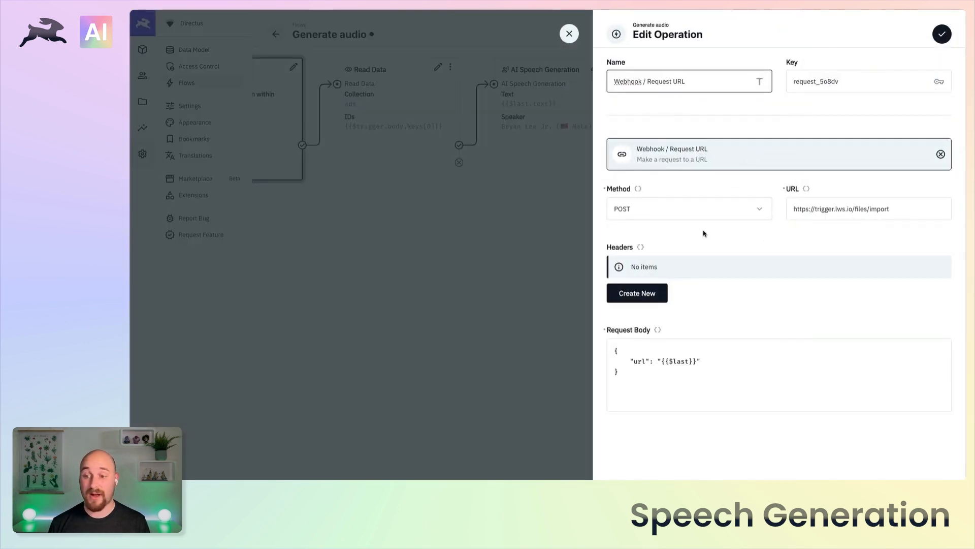
{"action": "left_click", "coordinate": [822, 208]}
{"action": "type", "text": "tunnel"}
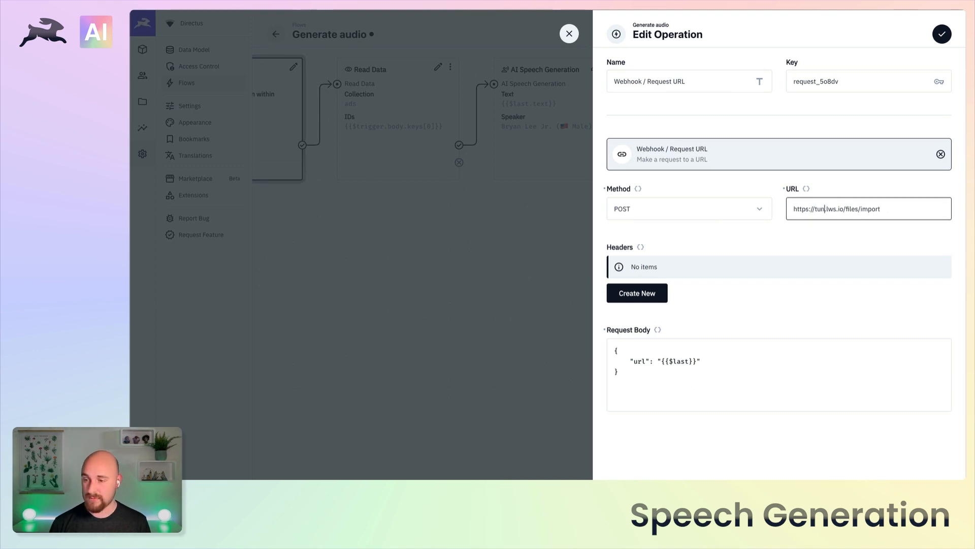
{"action": "left_click", "coordinate": [945, 43]}
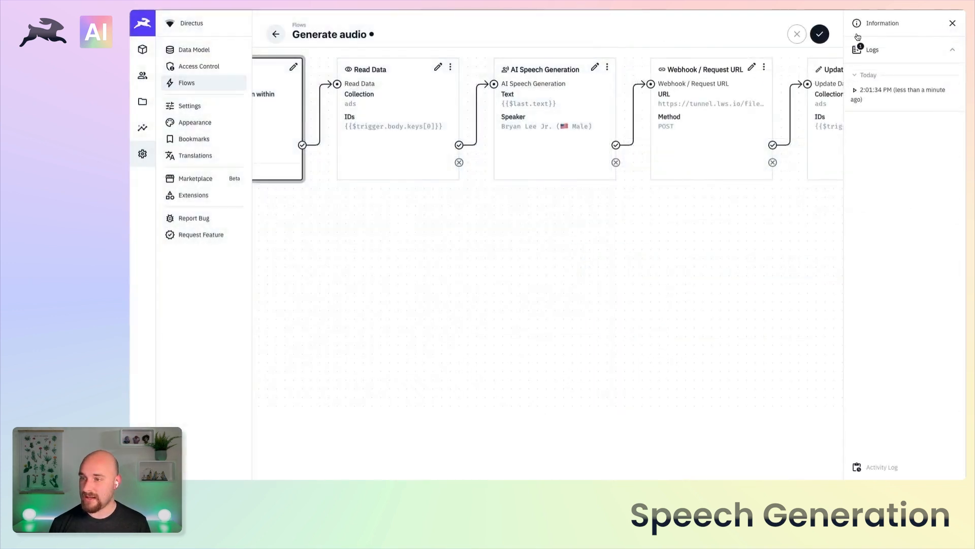
{"action": "left_click", "coordinate": [820, 34]}
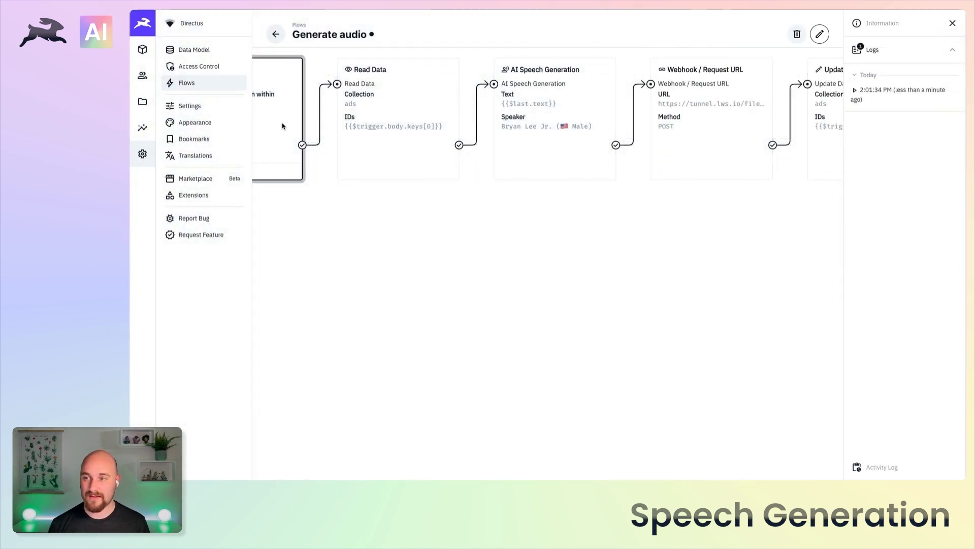
Step: Run the Generate audio flow again on the ad and inspect the WAV file attached to it
{"action": "left_click", "coordinate": [142, 50]}
{"action": "left_click", "coordinate": [375, 91]}
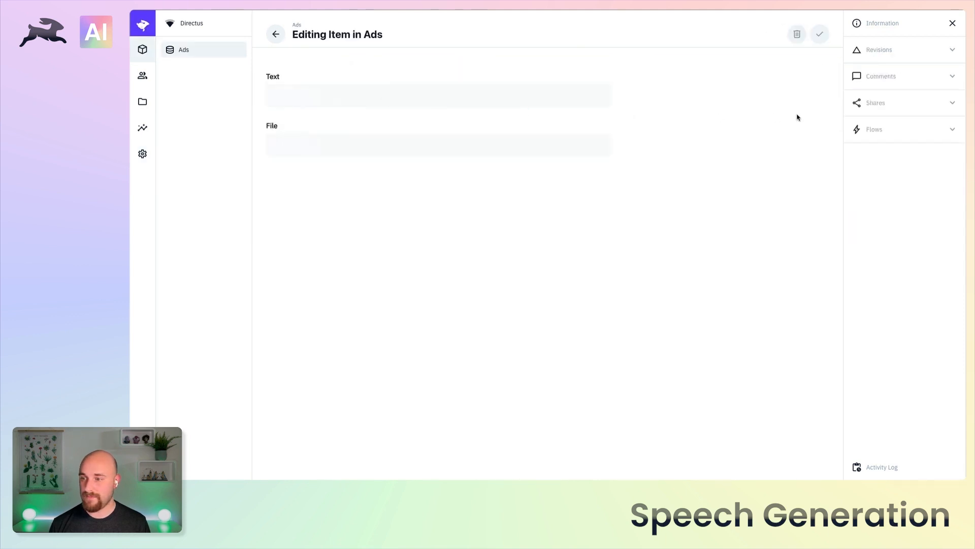
{"action": "left_click", "coordinate": [874, 129]}
{"action": "left_click", "coordinate": [867, 156]}
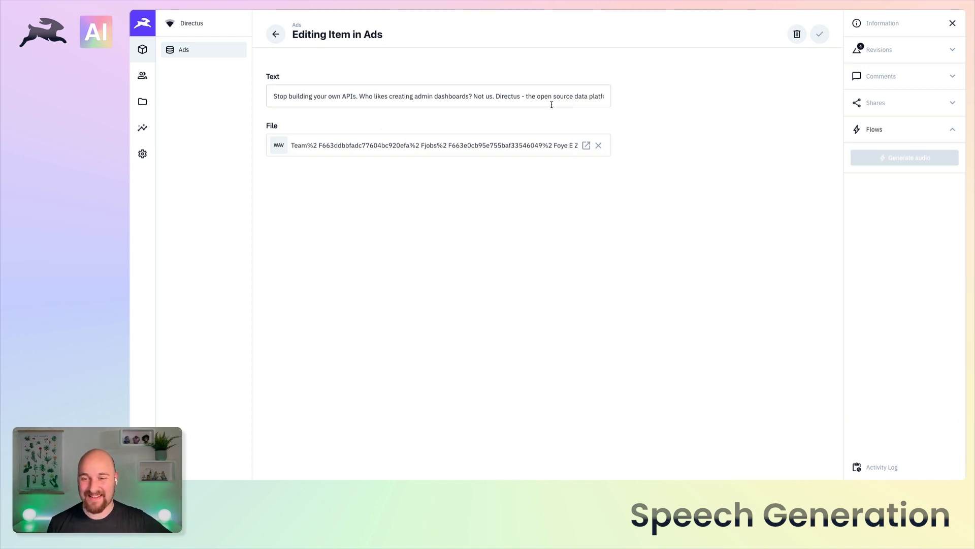
{"action": "left_click", "coordinate": [586, 146]}
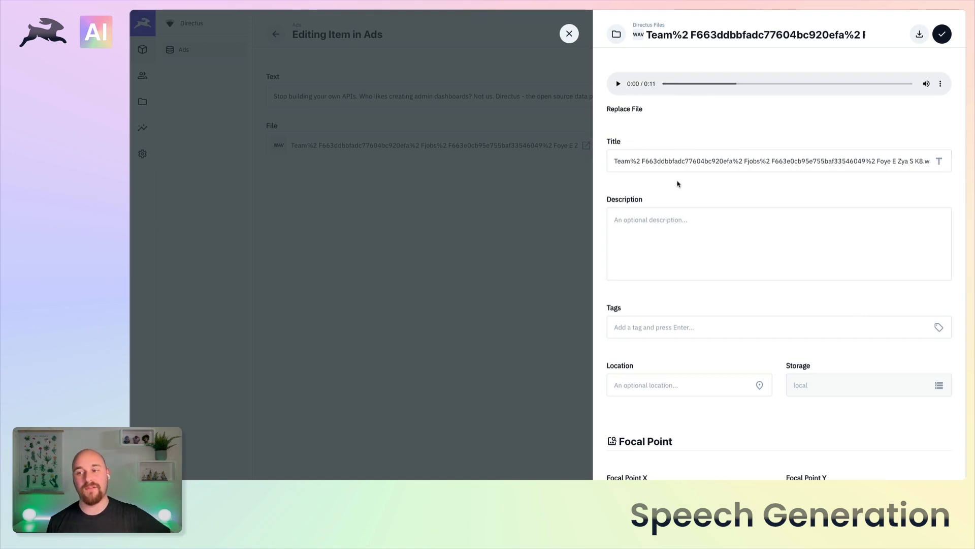
{"action": "left_click", "coordinate": [569, 34]}
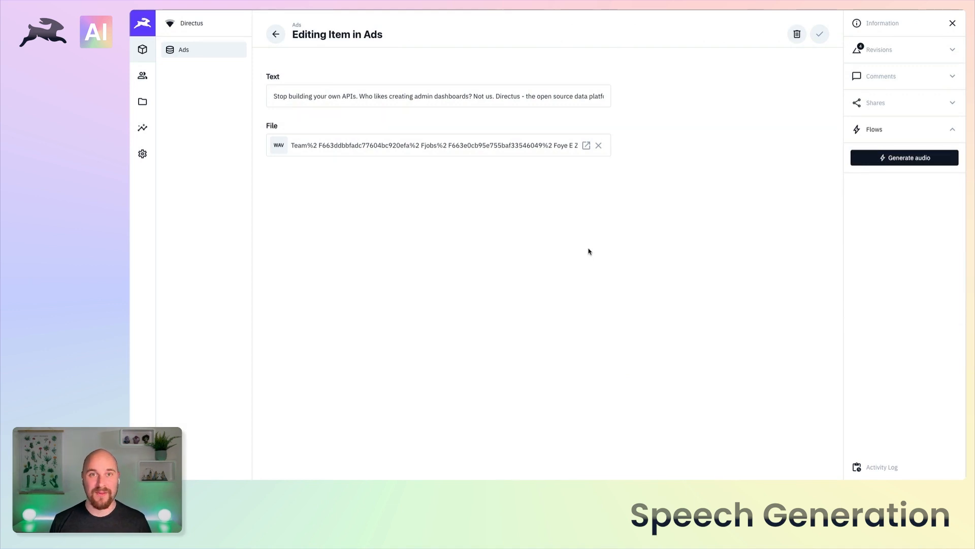